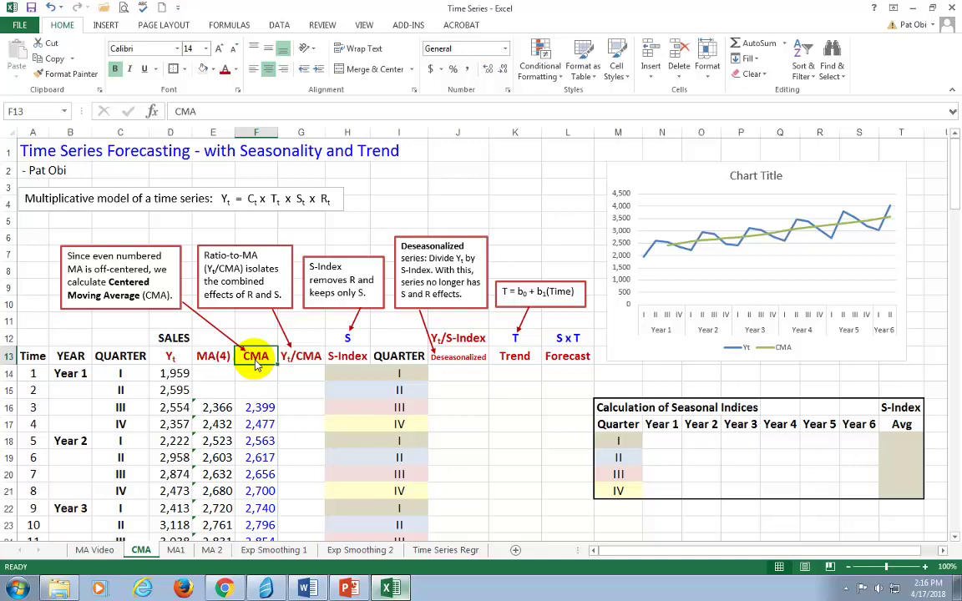
In G16, divide row 16 sales by its CMA with =D16/F16, giving 1.06
drag(174, 338, 177, 360)
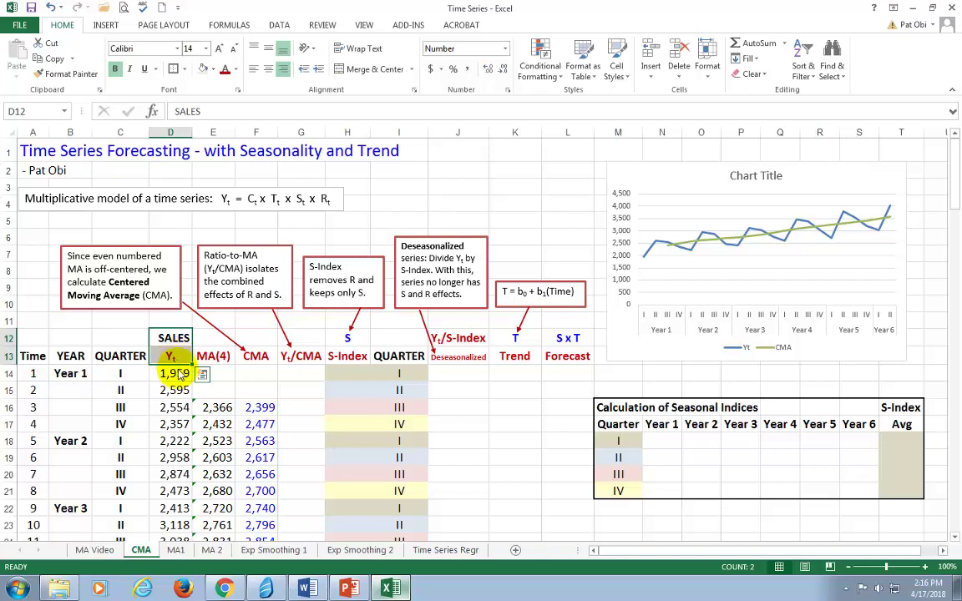
click(175, 365)
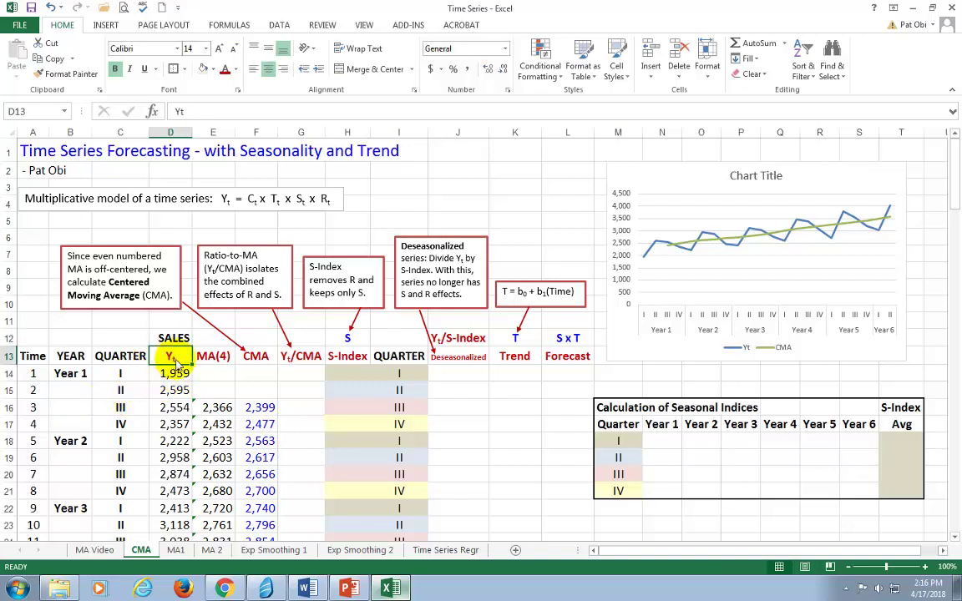
click(260, 361)
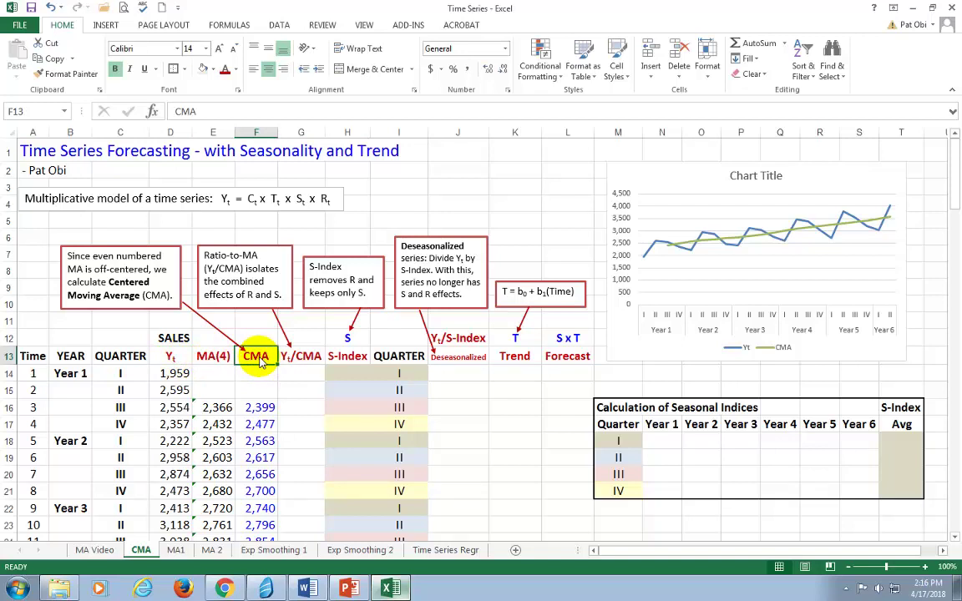
click(298, 408)
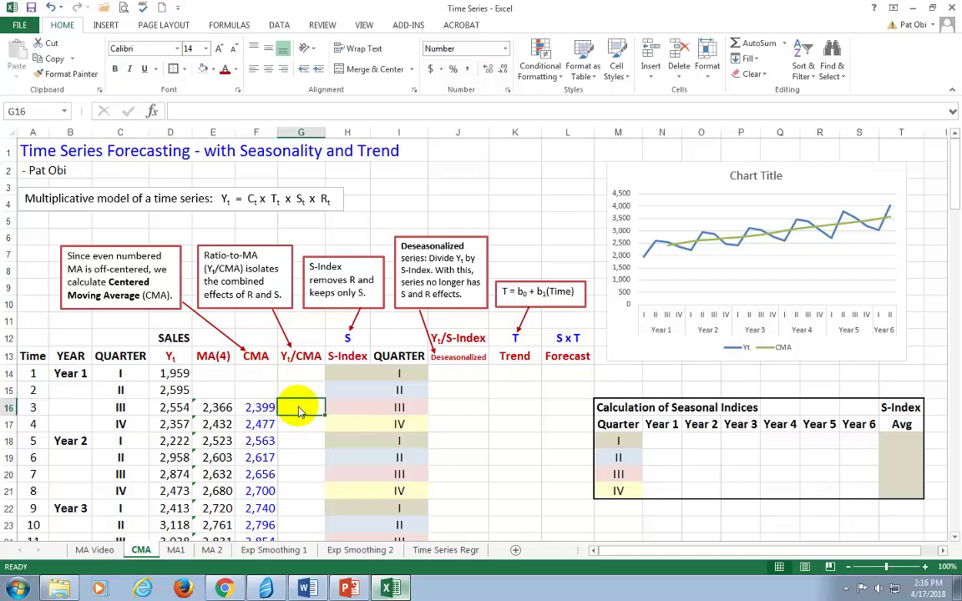
text(=)
click(170, 409)
text(/)
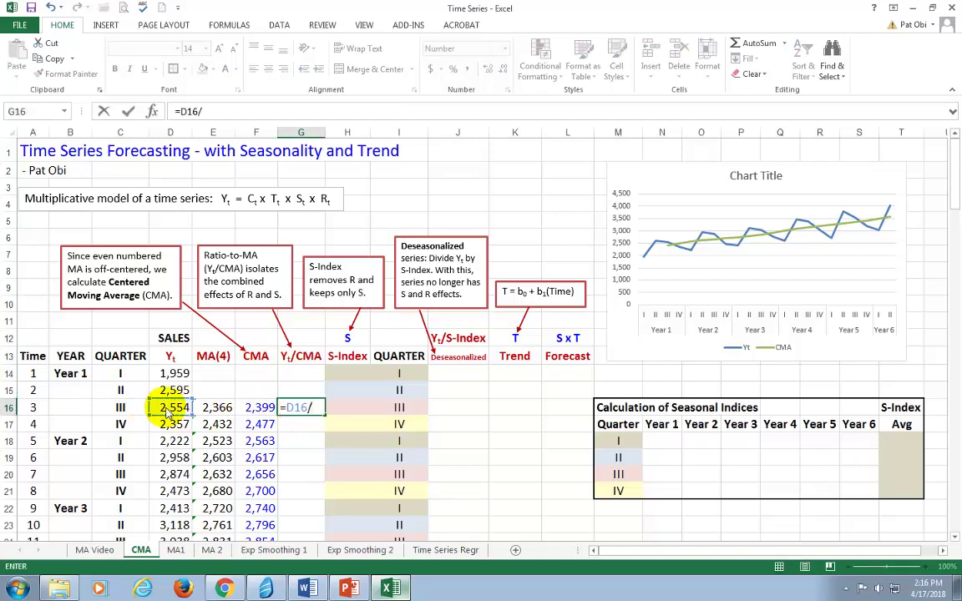
click(259, 409)
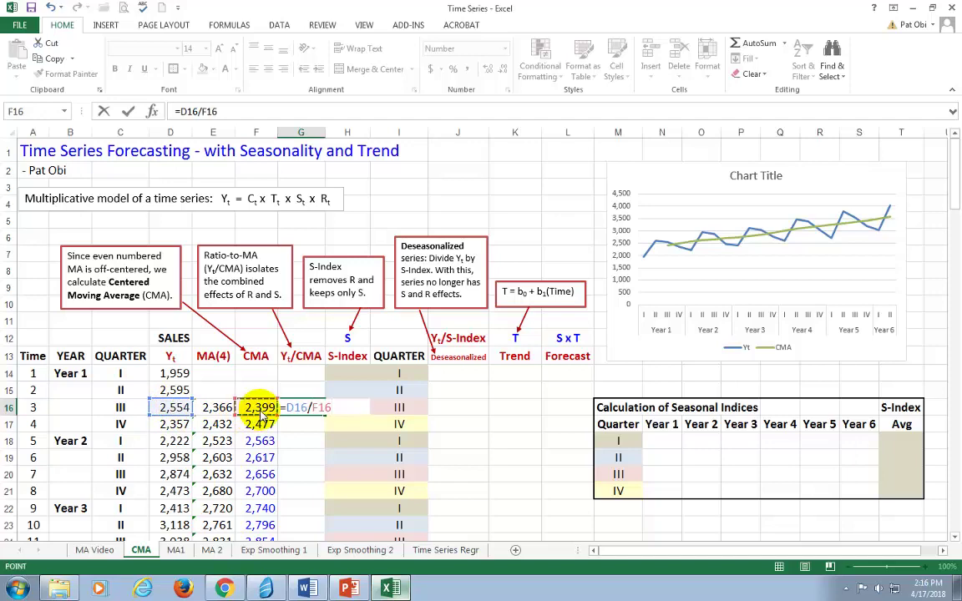
key(Return)
Copy the ratio formula down to G35 and check the copied formula for time 4
key(Up)
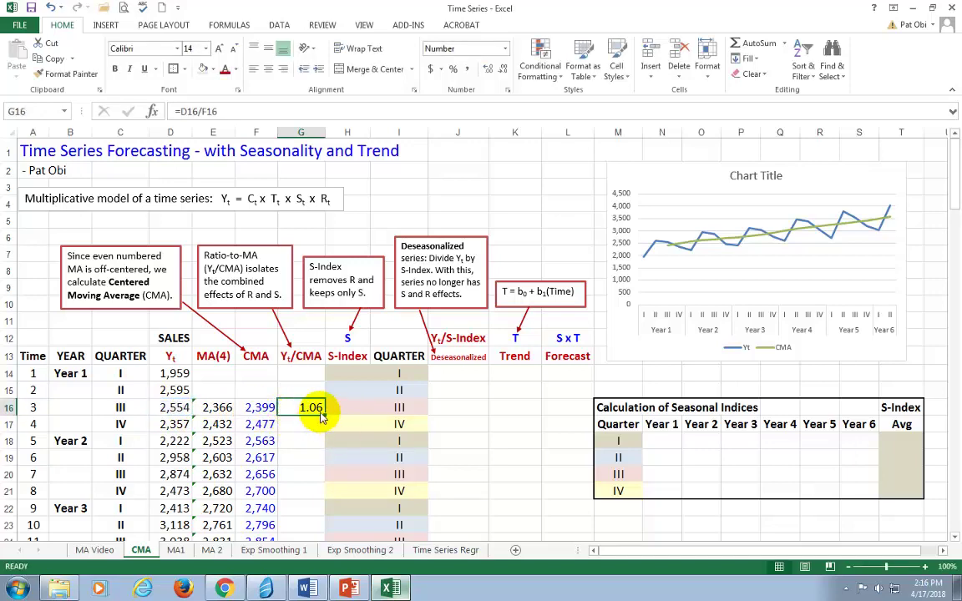
drag(326, 420, 334, 444)
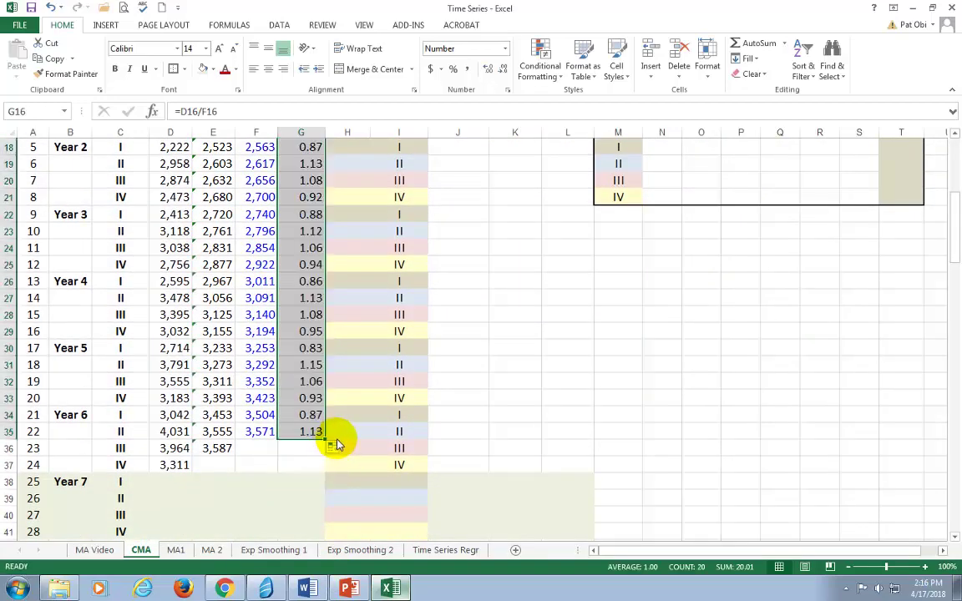
scroll(322, 376, up, 4)
click(315, 336)
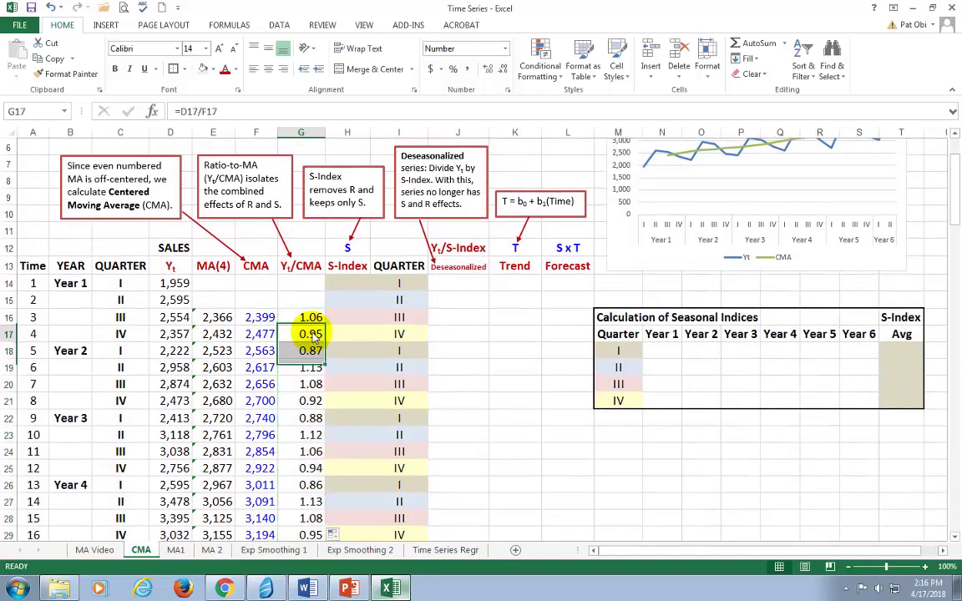
scroll(317, 338, up, 2)
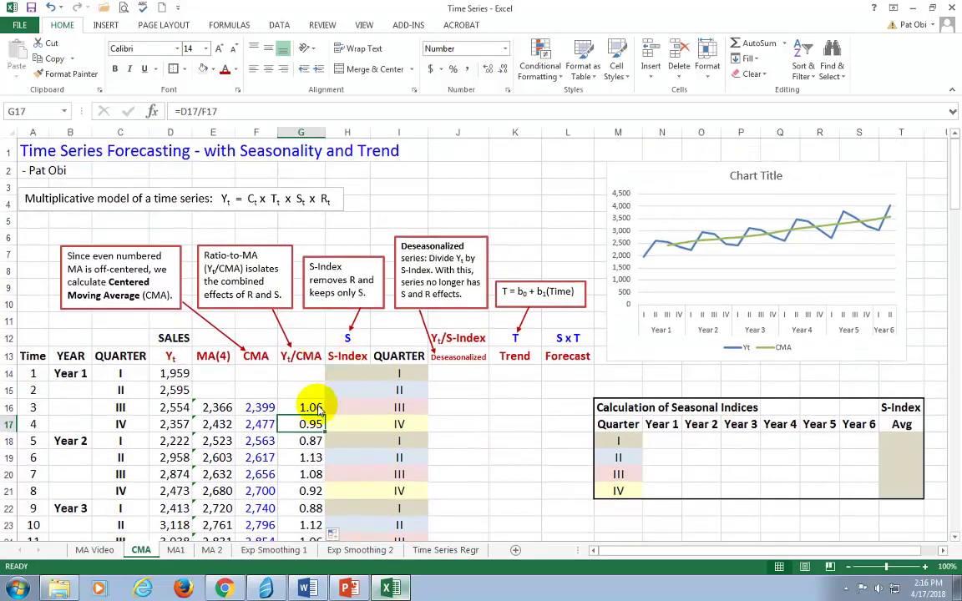
click(308, 357)
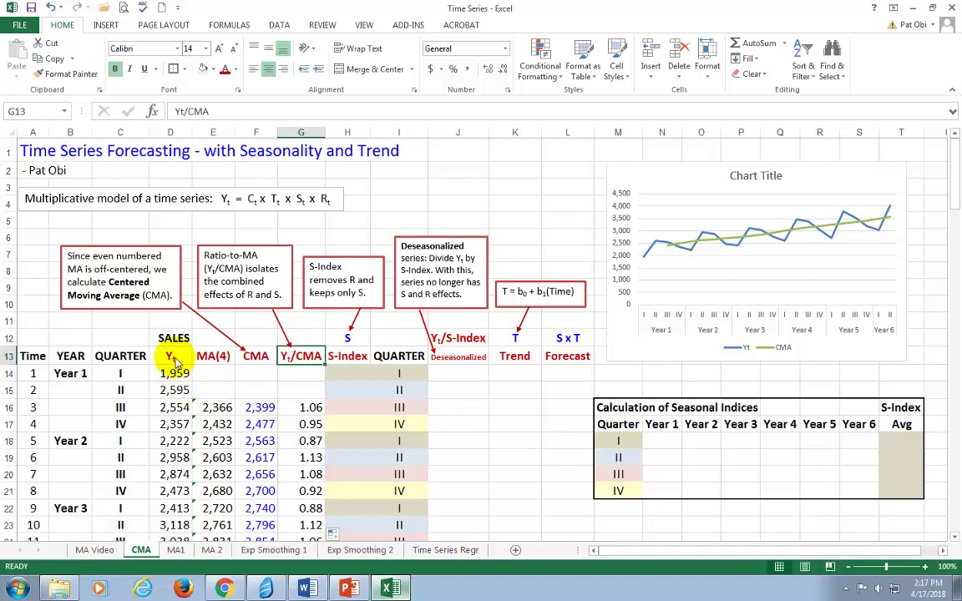
drag(162, 354, 176, 471)
click(183, 444)
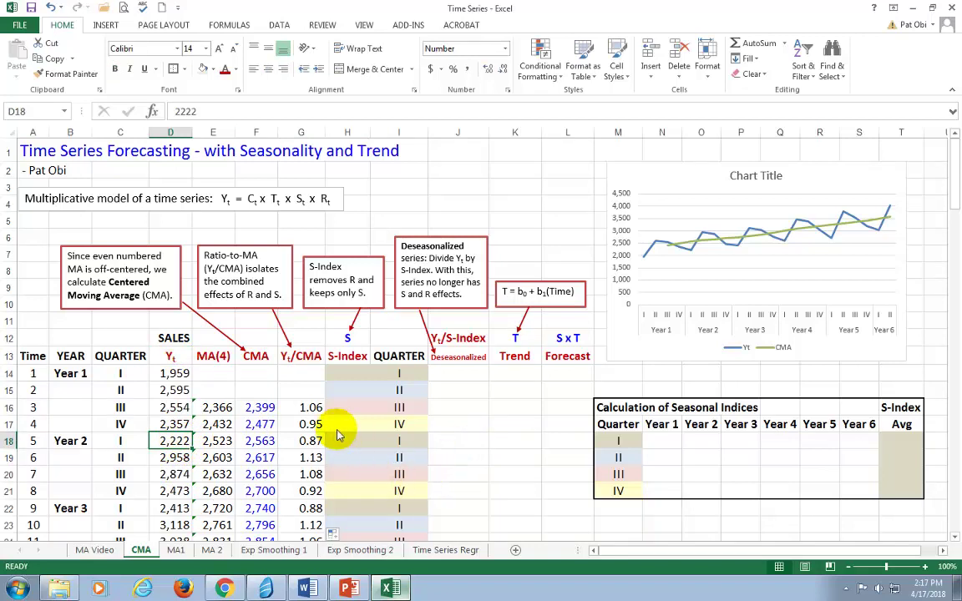
click(309, 407)
click(312, 458)
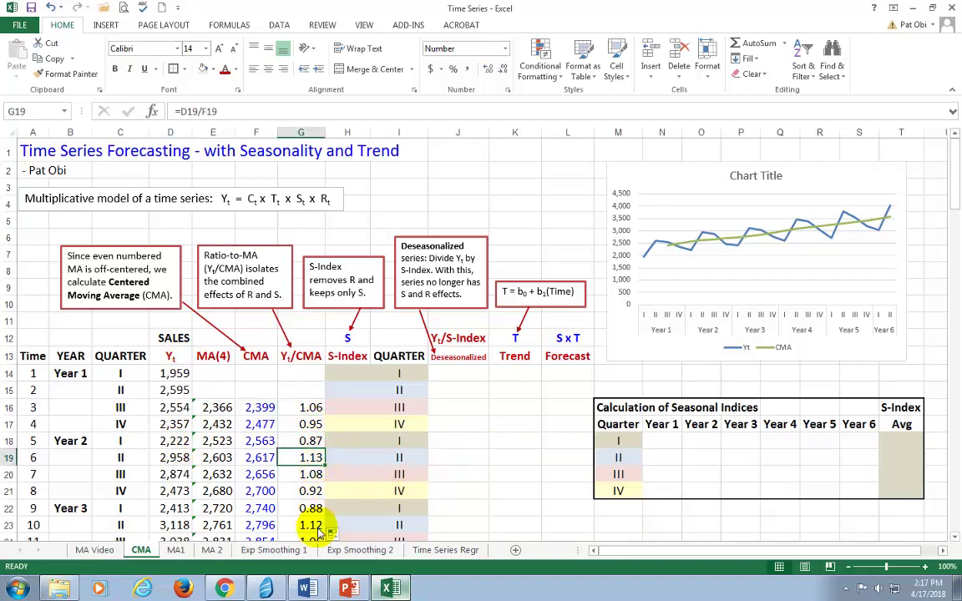
click(321, 474)
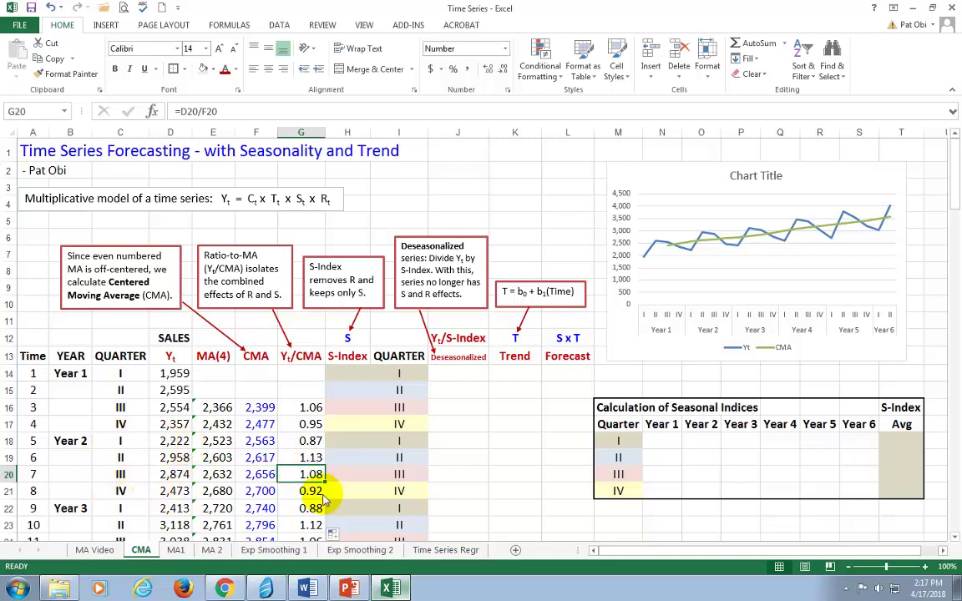
click(311, 423)
click(314, 442)
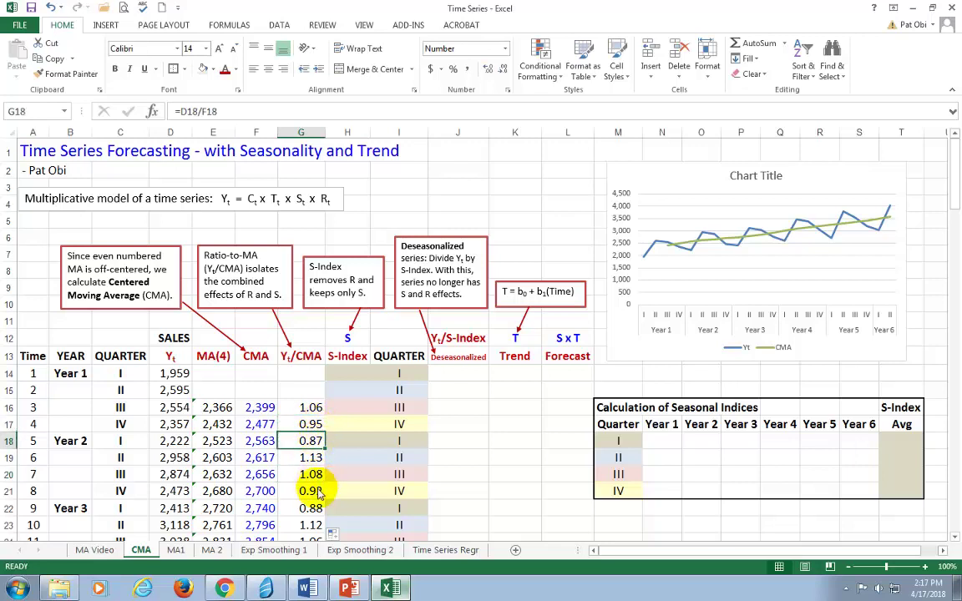
click(312, 491)
click(316, 509)
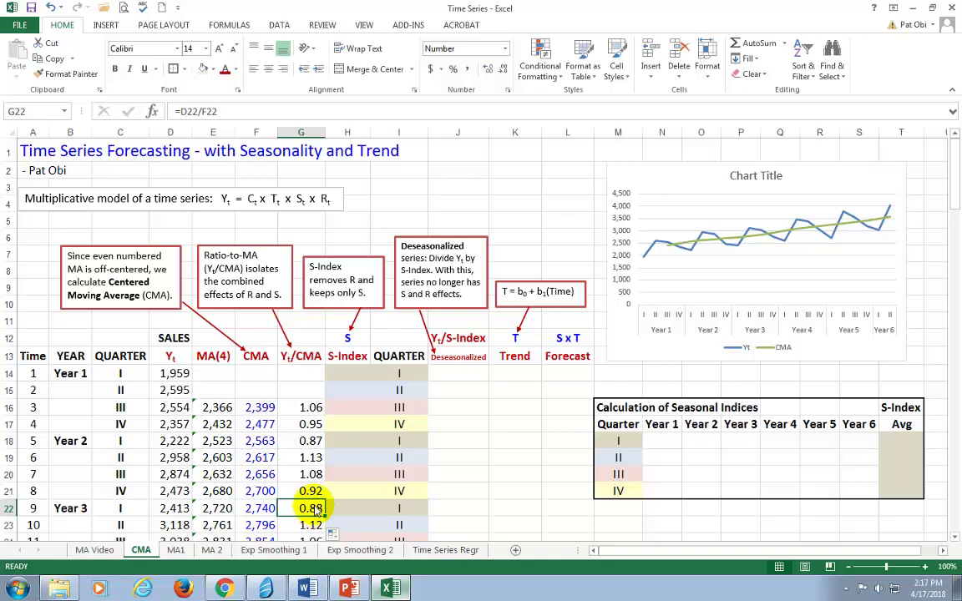
click(310, 408)
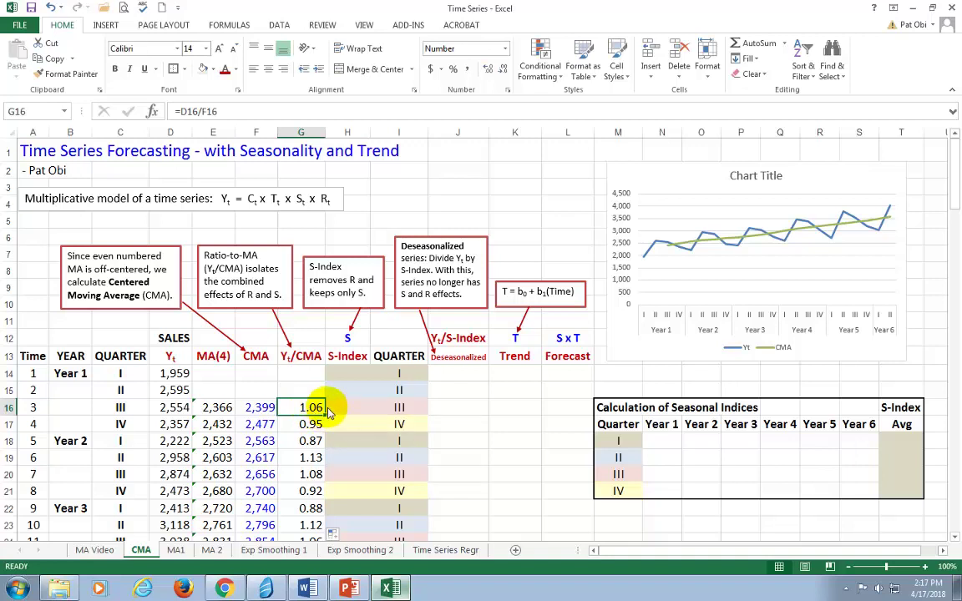
click(250, 352)
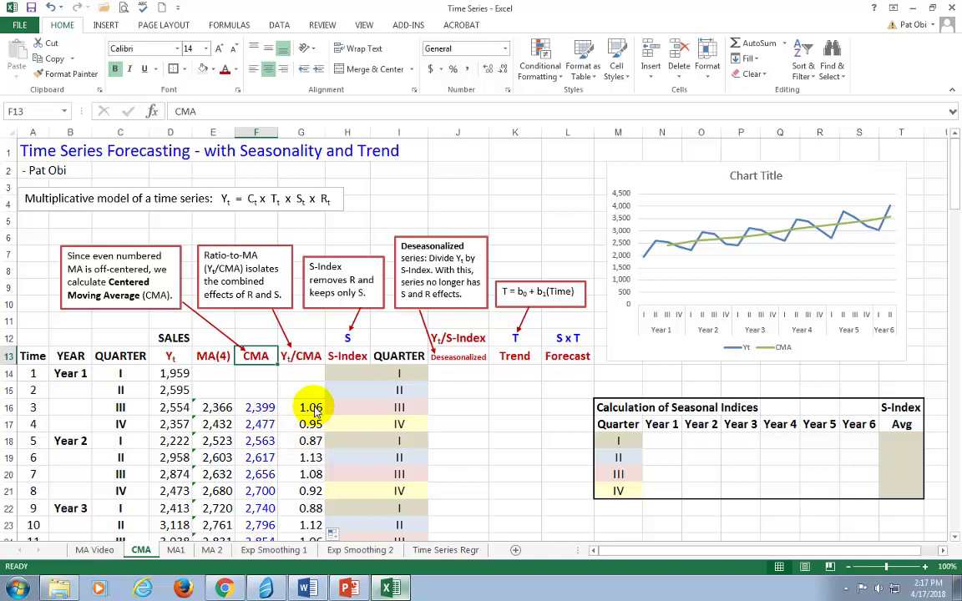
click(177, 406)
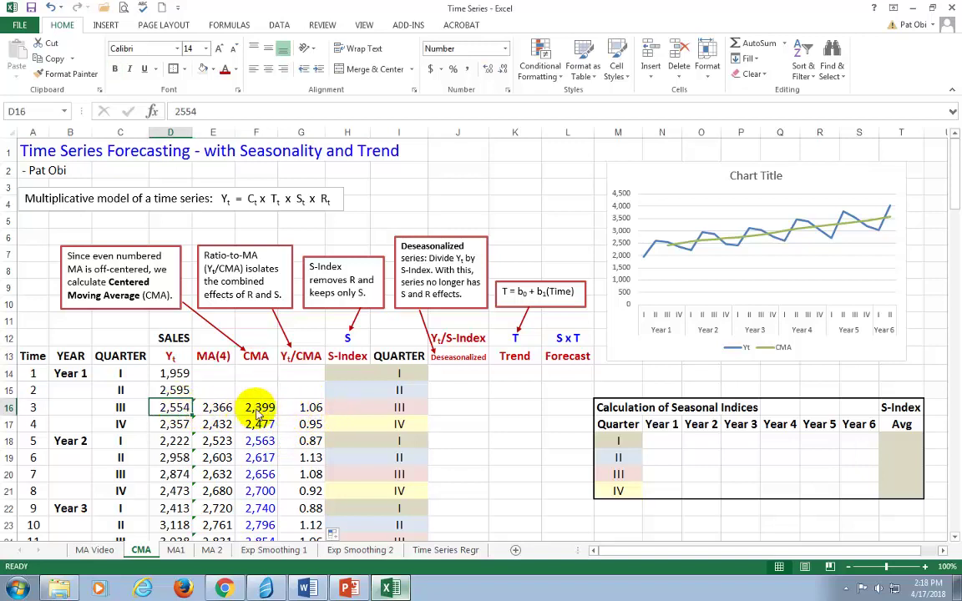
click(261, 409)
click(314, 409)
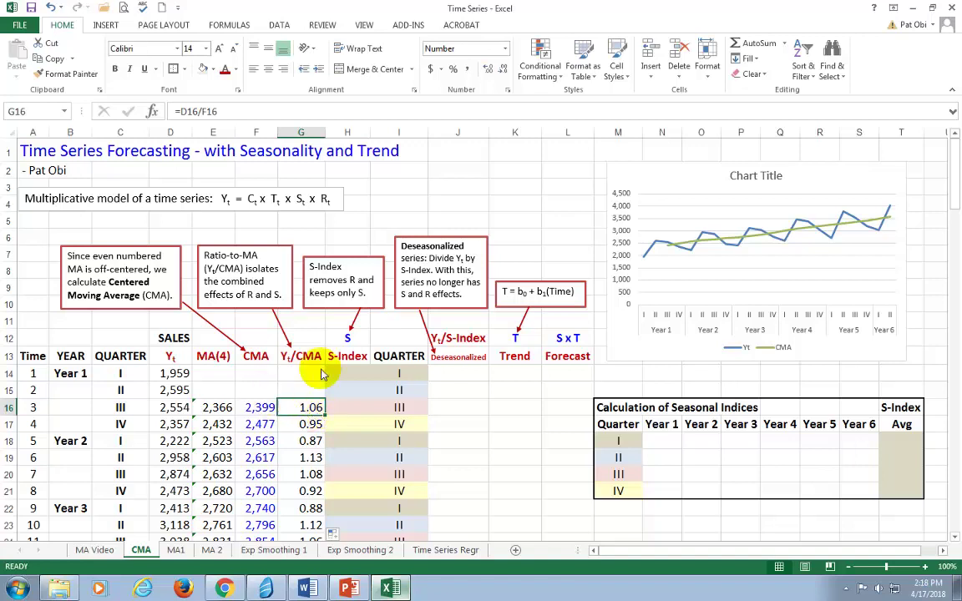
click(346, 361)
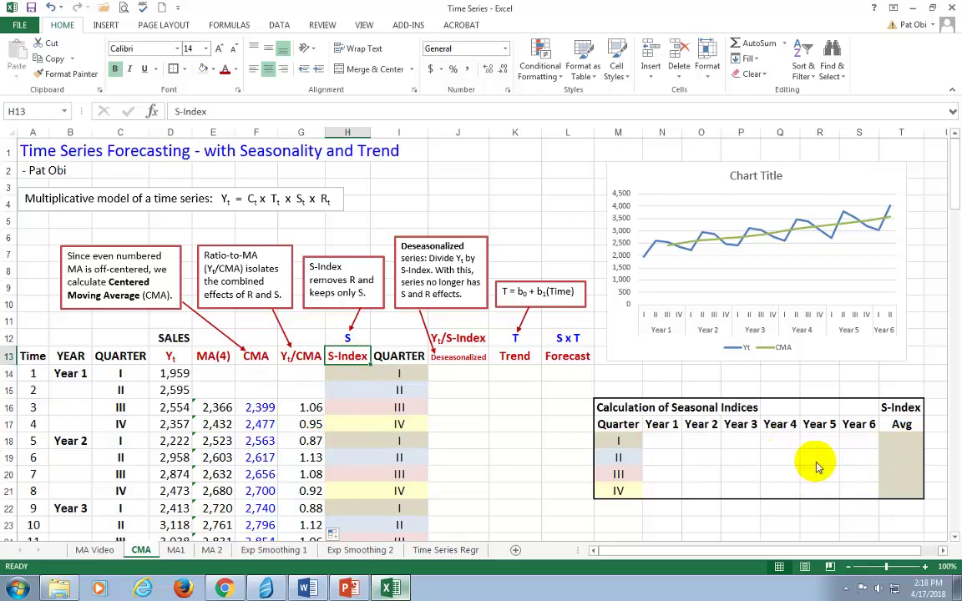
scroll(894, 457, down, 1)
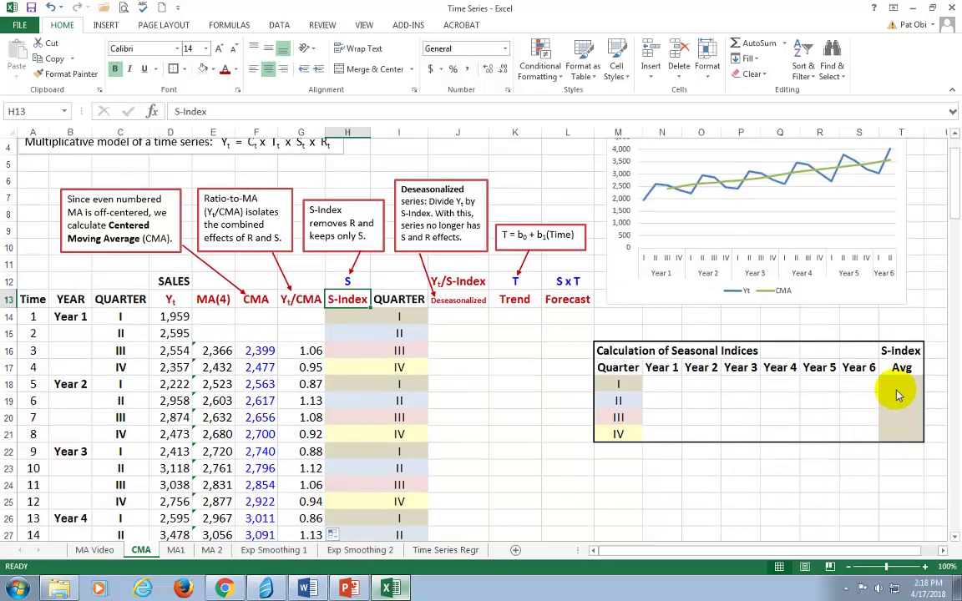
click(901, 384)
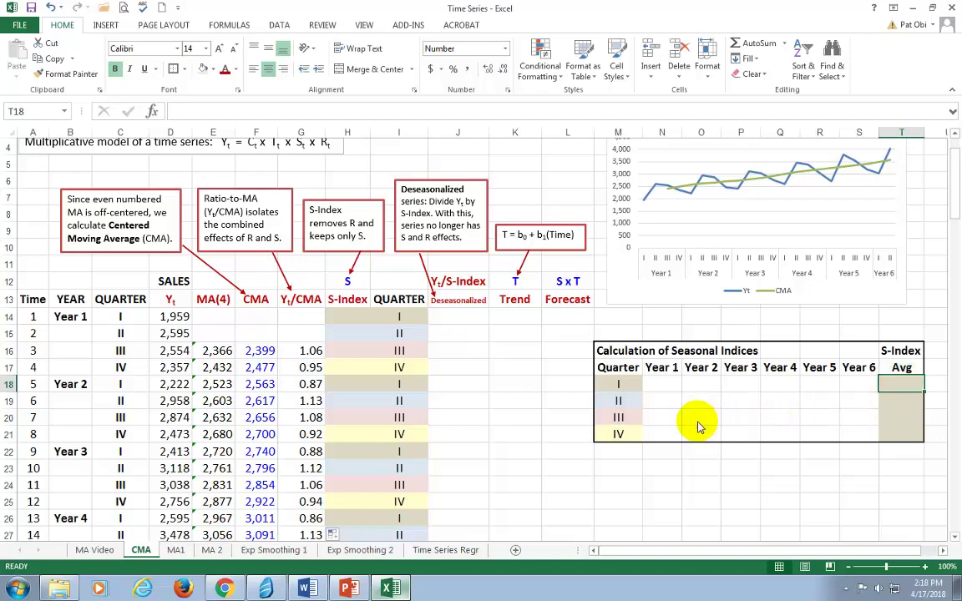
scroll(637, 419, up, 1)
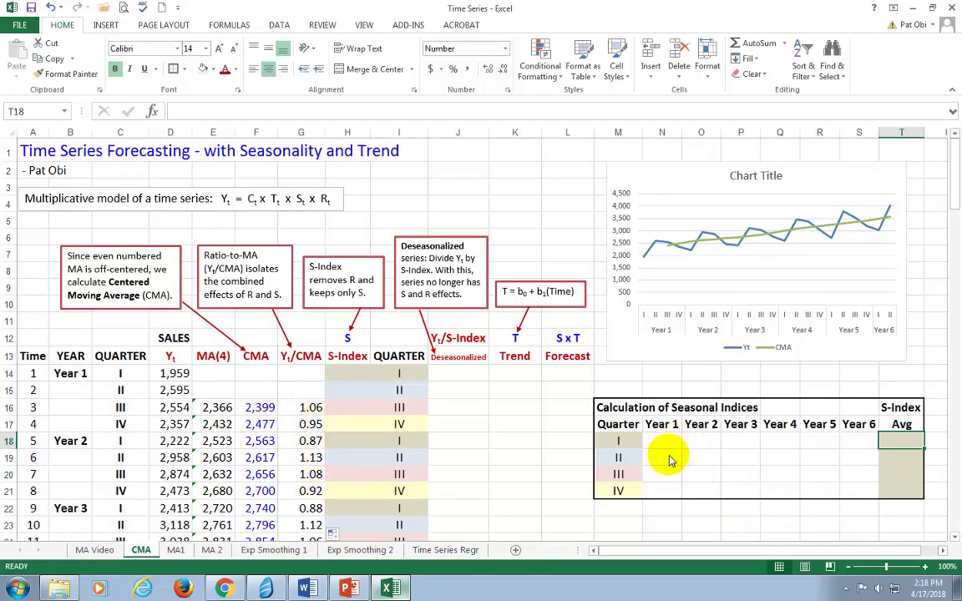
Link Year 1 Quarter III and IV to the ratios 1.06 (G16) and 0.95 (G17)
click(307, 408)
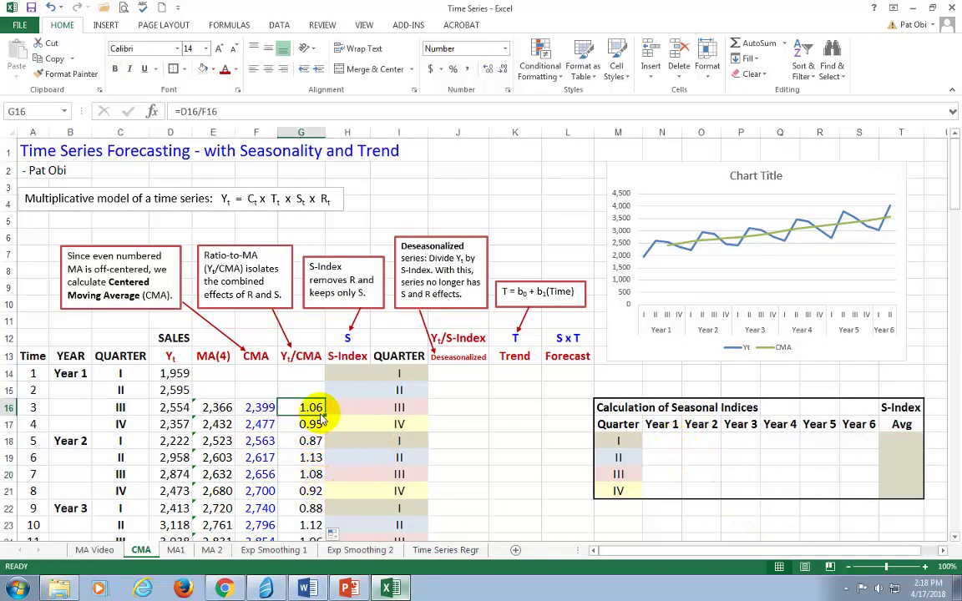
click(121, 408)
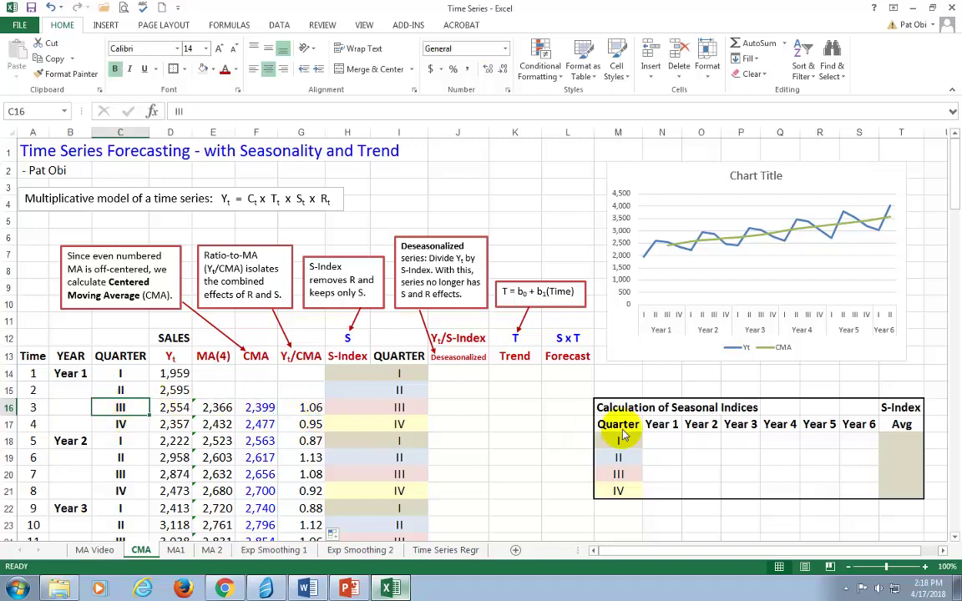
click(663, 475)
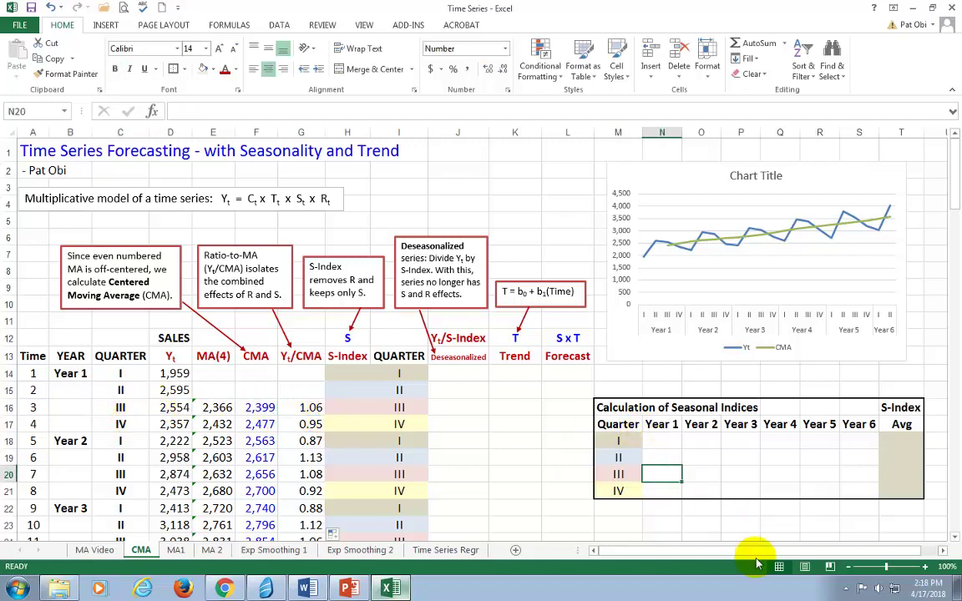
text(=)
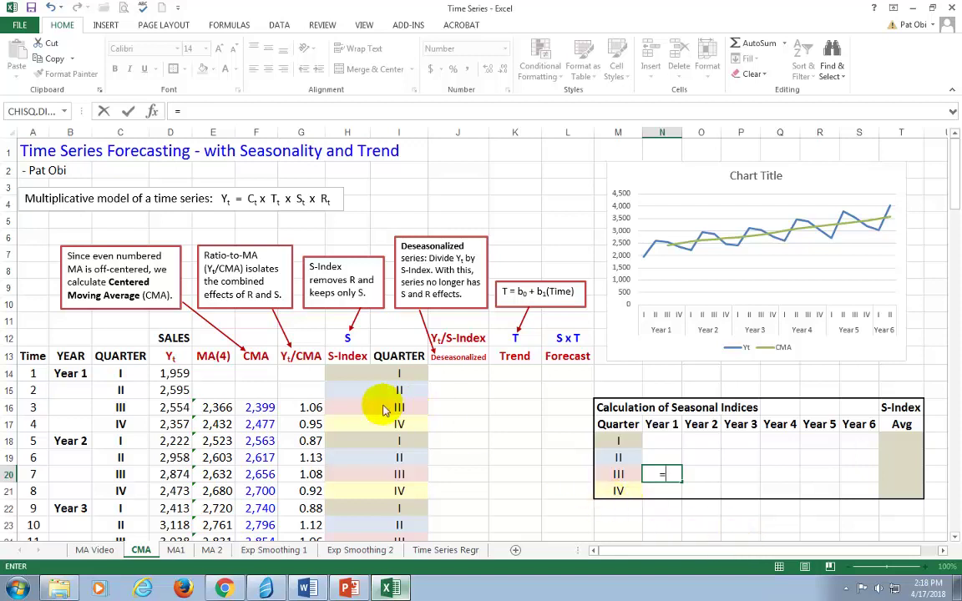
click(311, 410)
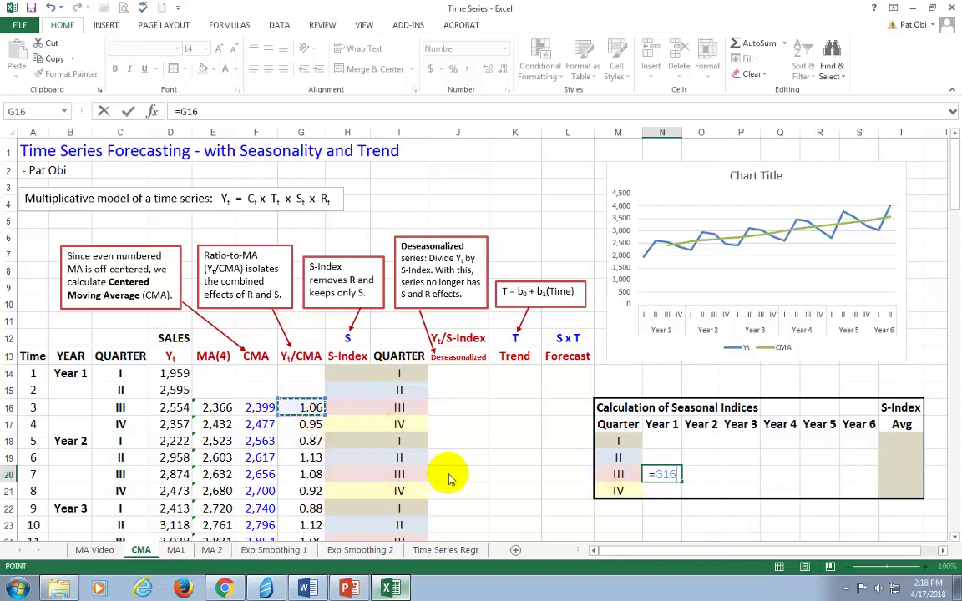
key(Return)
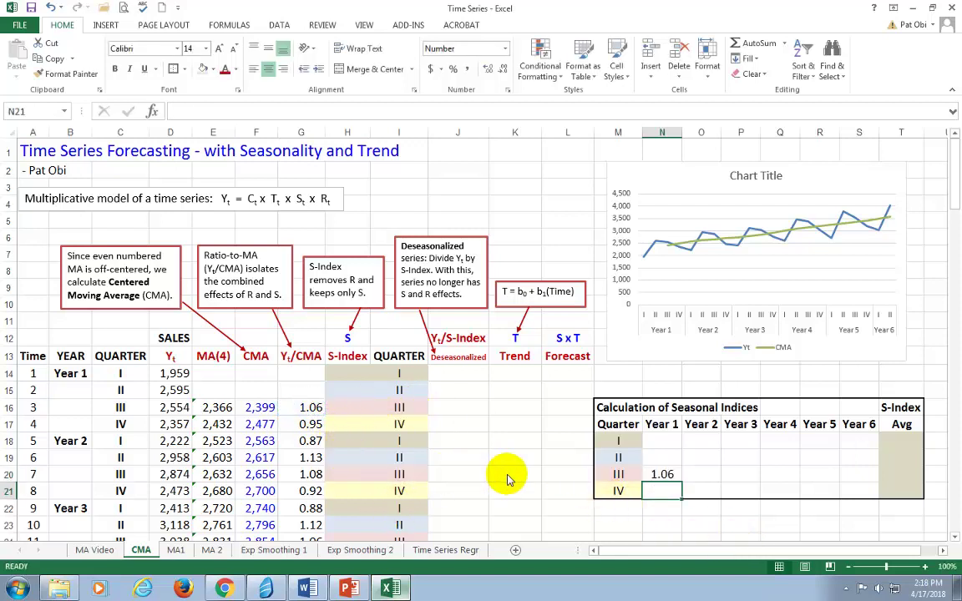
text(=)
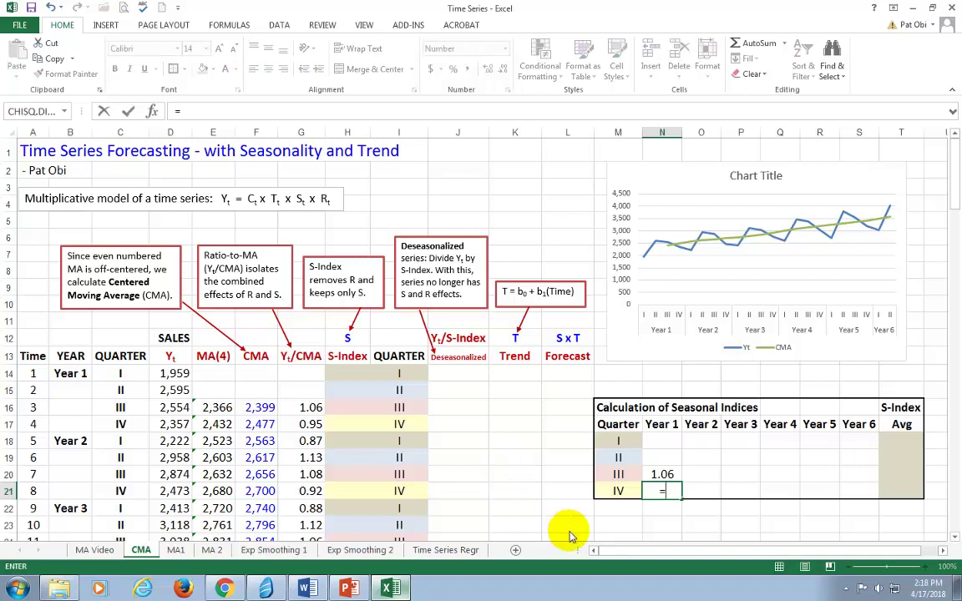
click(312, 428)
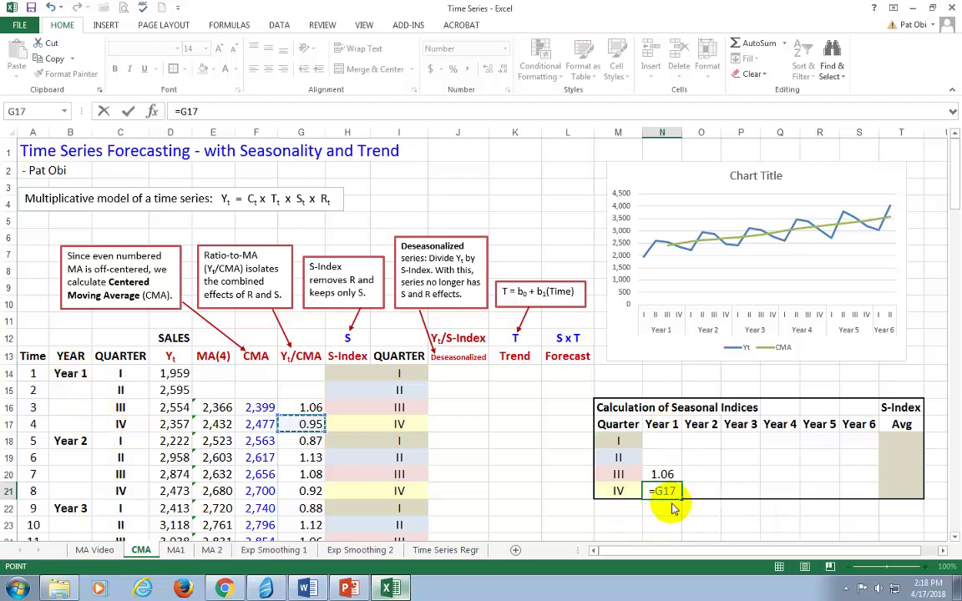
key(ctrl+Return)
key(Return)
key(Up)
key(Up)
key(Up)
key(Up)
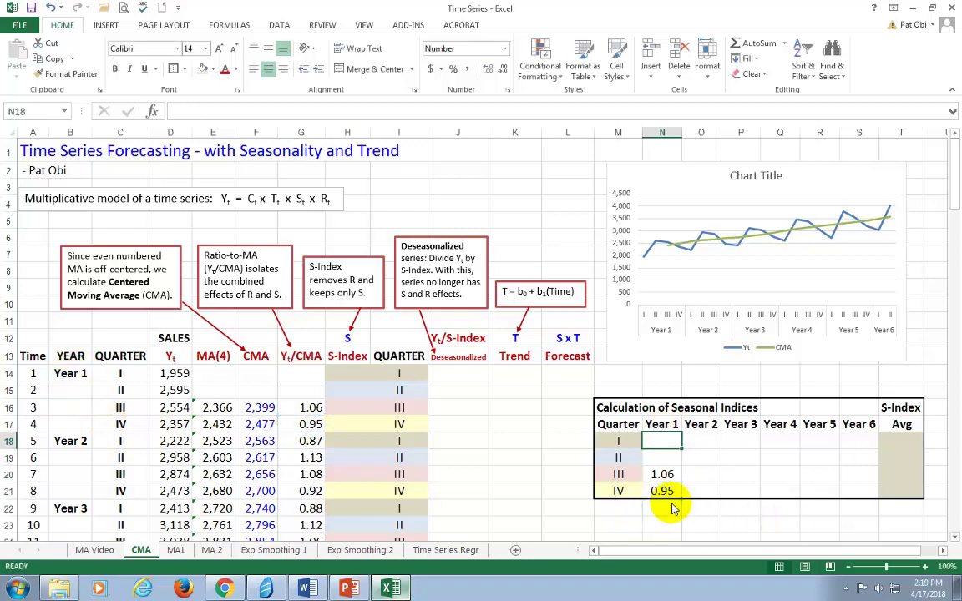
key(Right)
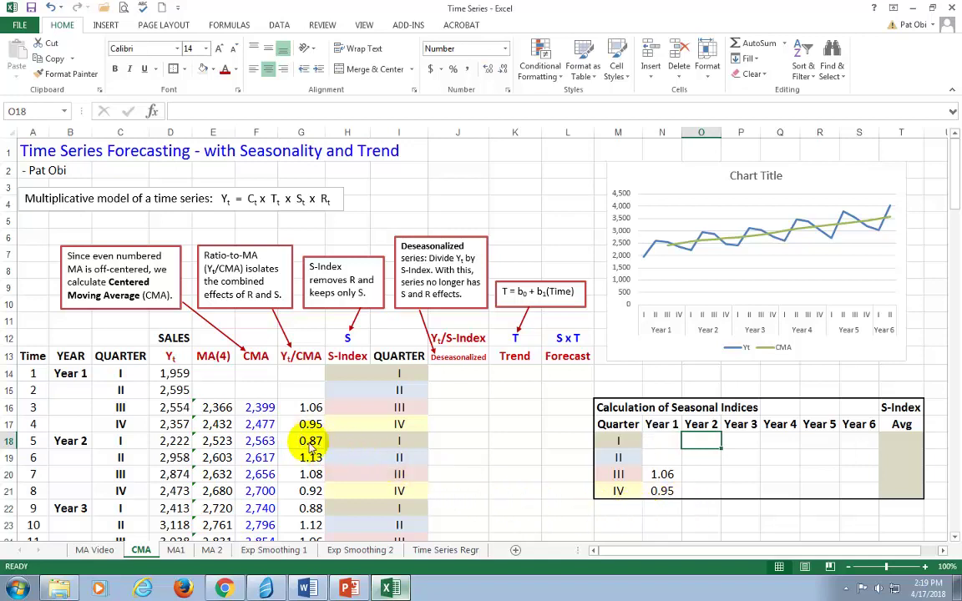
Link Year 2 and Year 3 Quarter I to the ratios 0.87 and 0.88
click(308, 442)
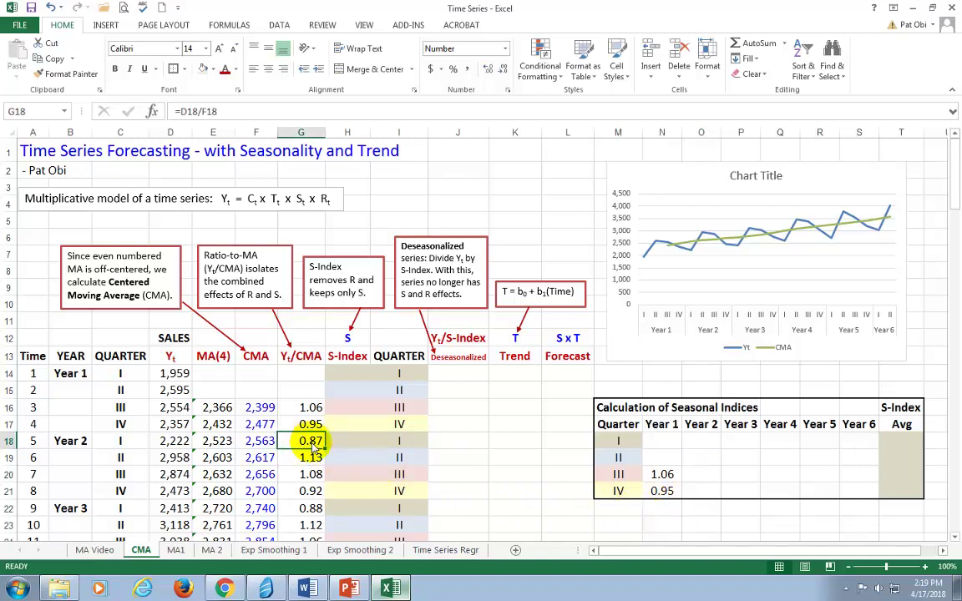
click(701, 441)
text(=)
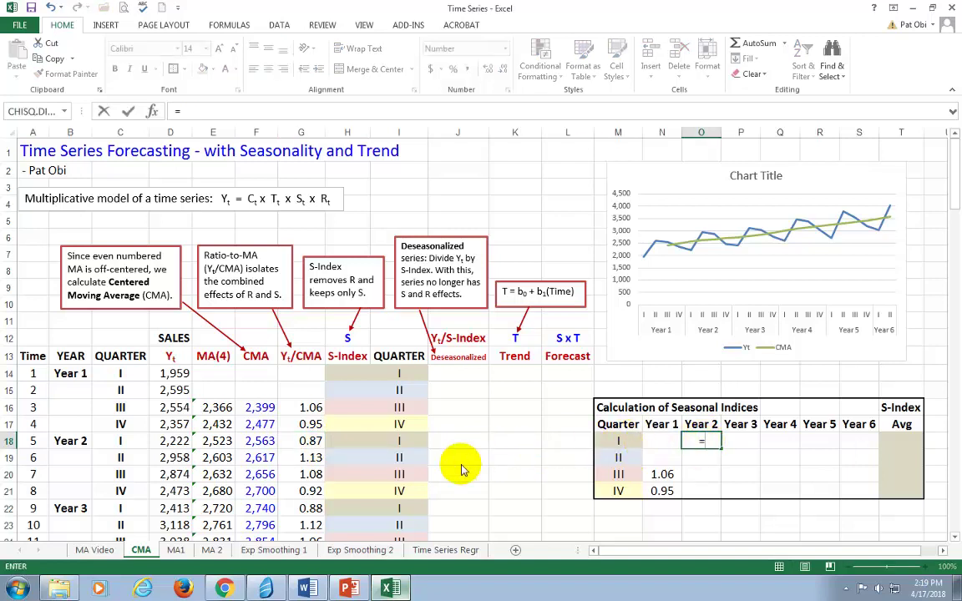
click(310, 441)
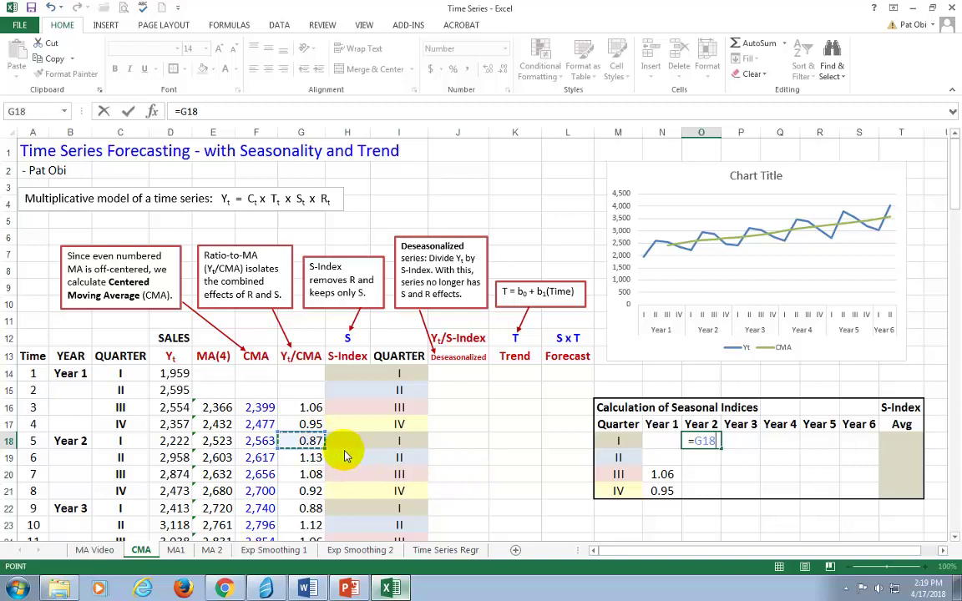
key(ctrl+Return)
key(Right)
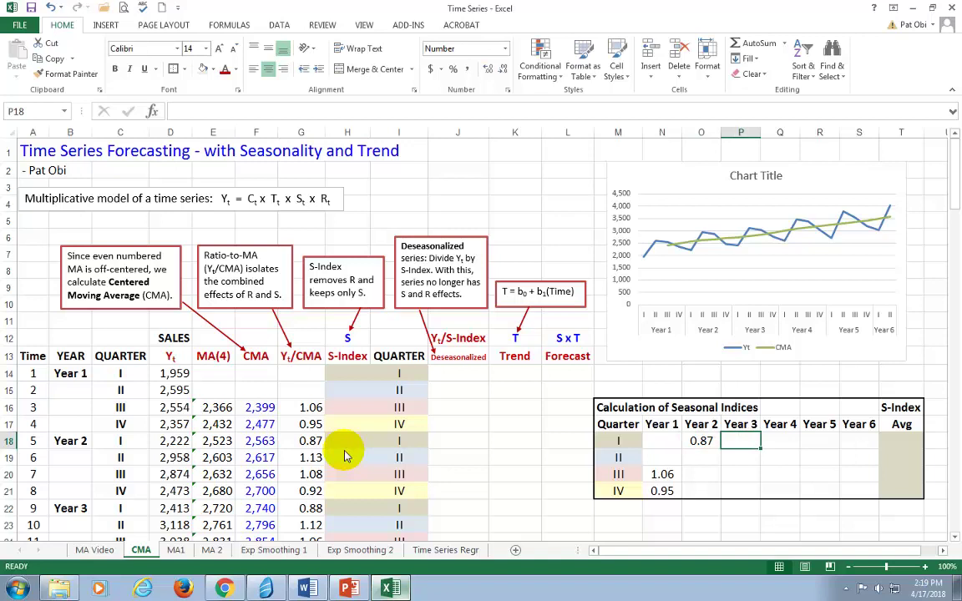
text(=)
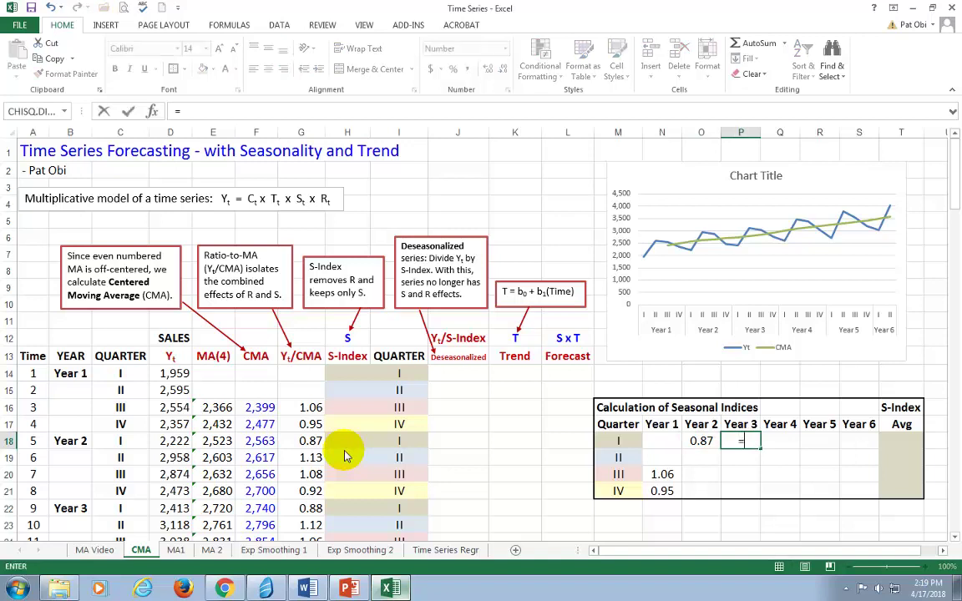
click(309, 508)
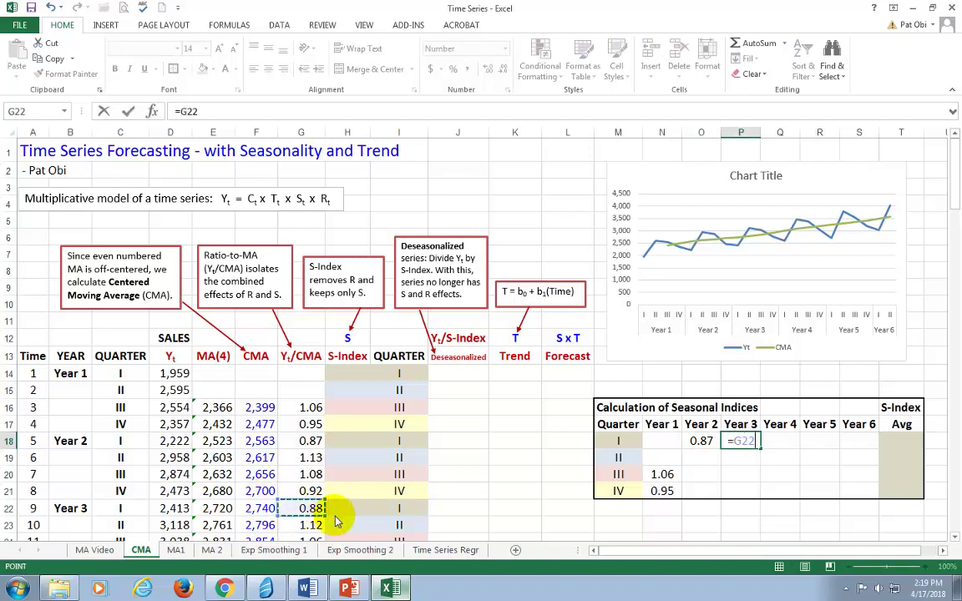
key(ctrl+Return)
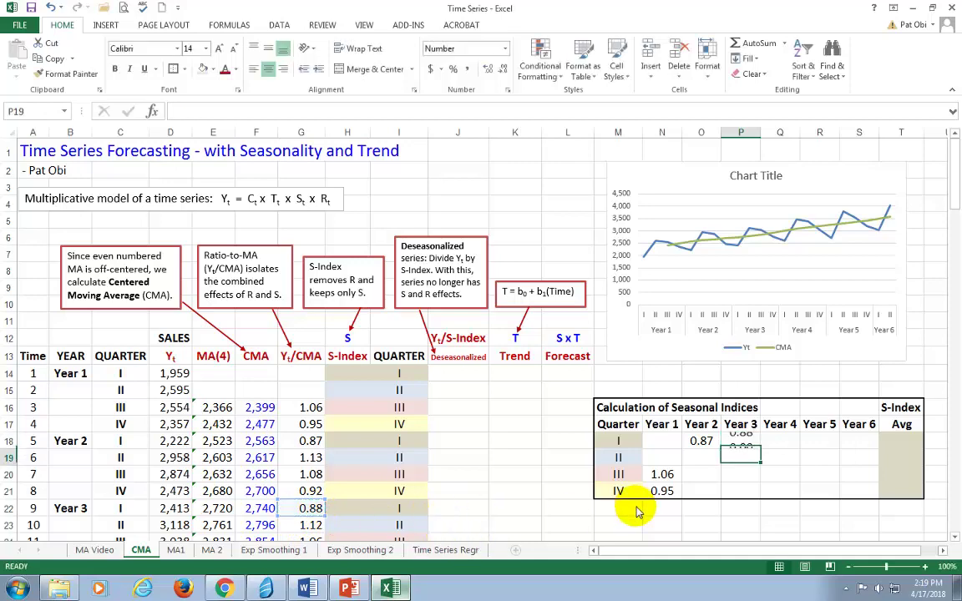
Link Years 4, 5 and 6 Quarter I to the ratios 0.86, 0.83 and 0.87
key(Tab)
text(=)
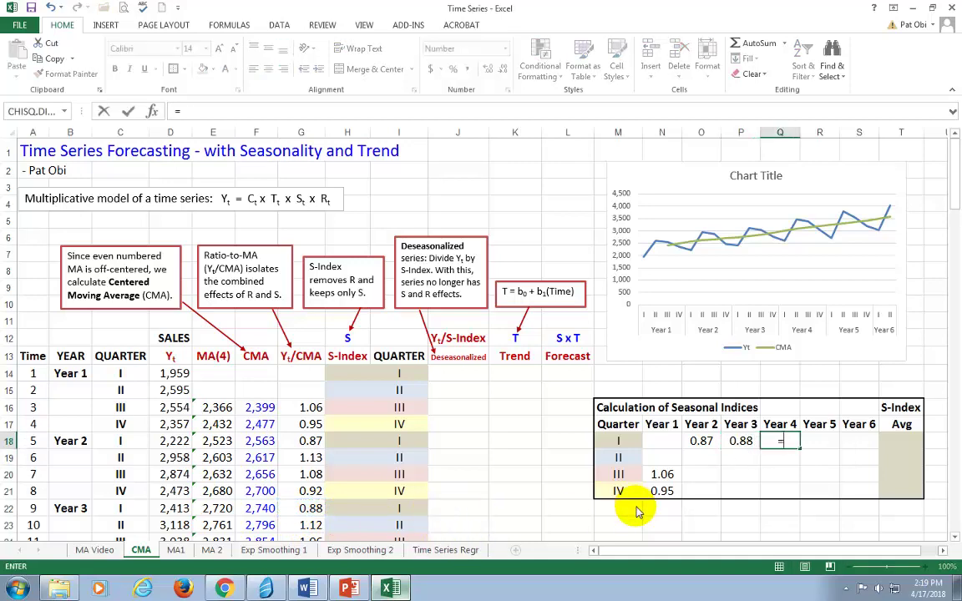
scroll(504, 445, down, 3)
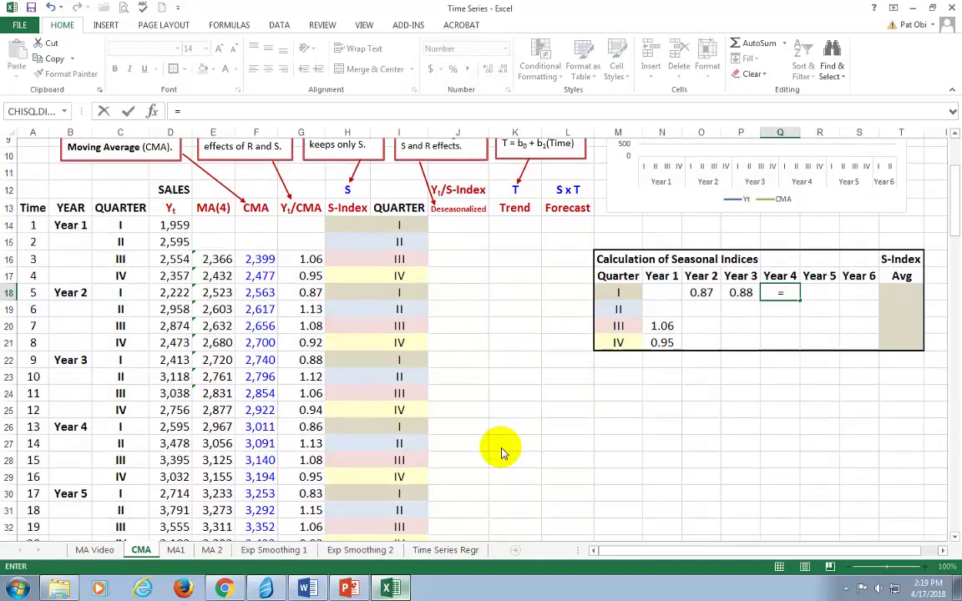
click(313, 418)
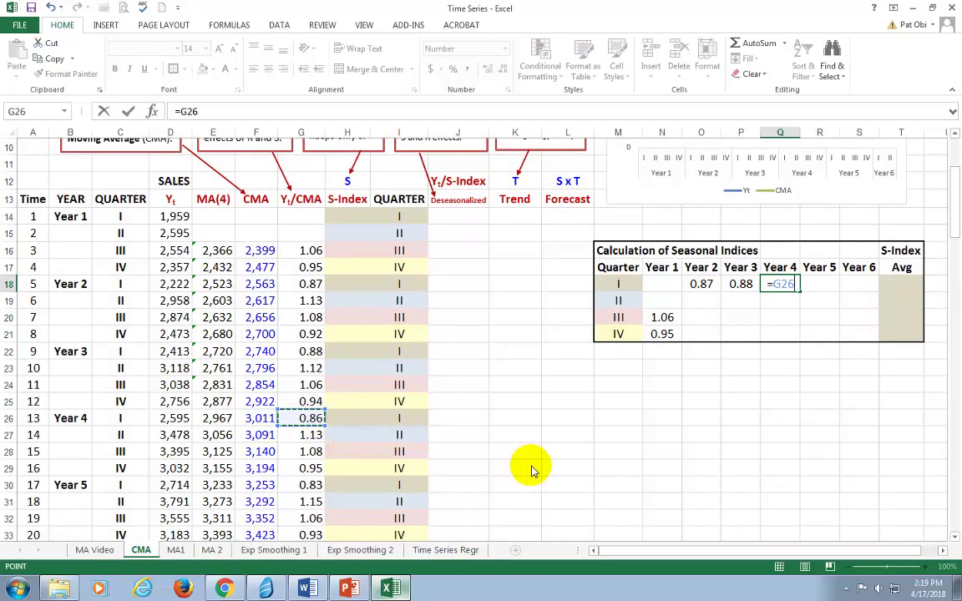
key(Tab)
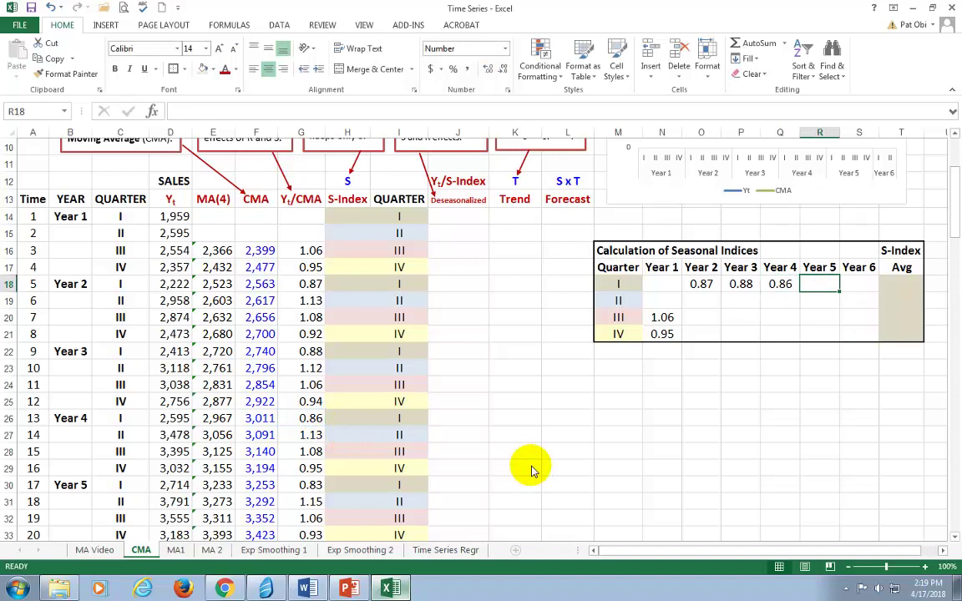
text(=)
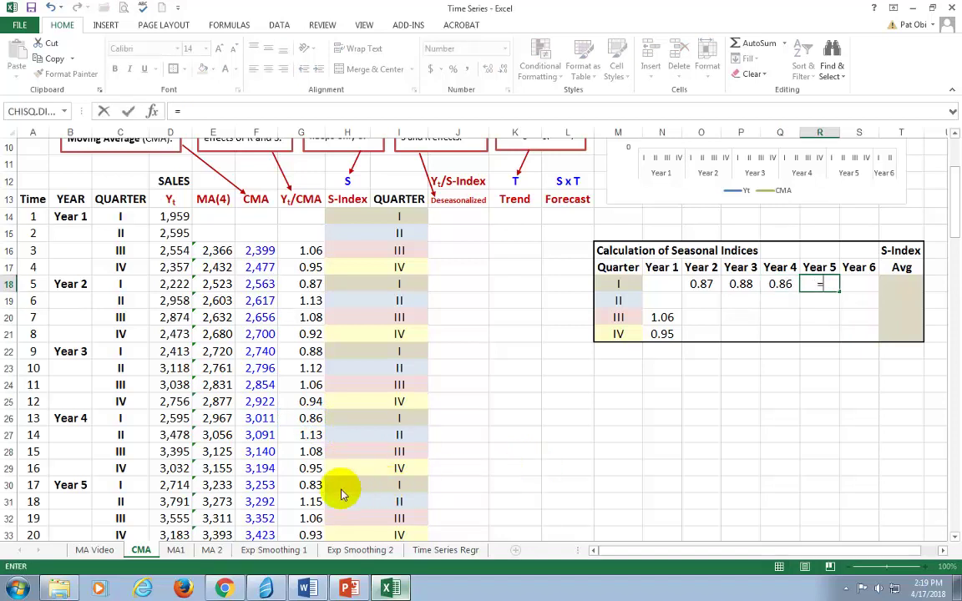
click(307, 491)
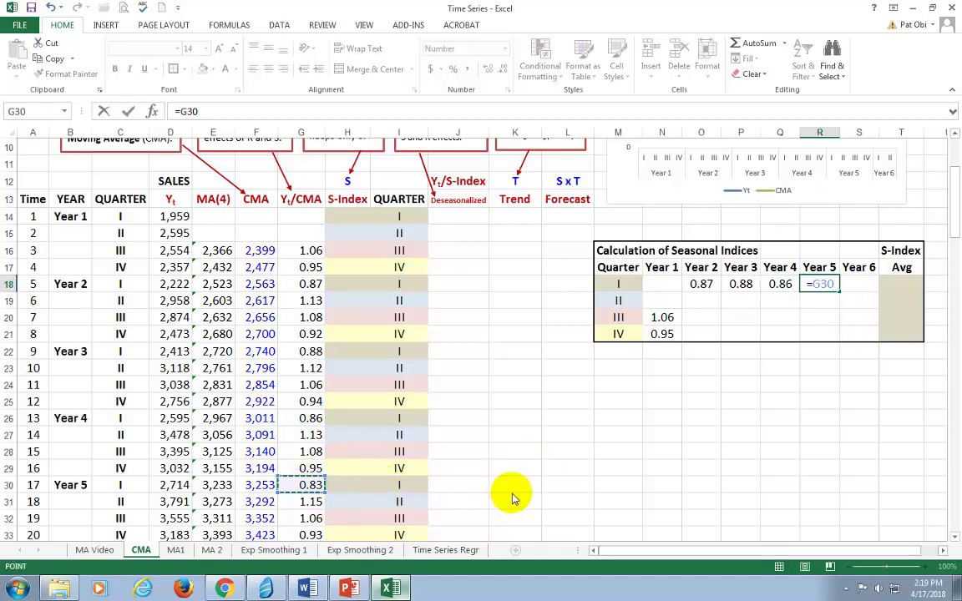
key(Tab)
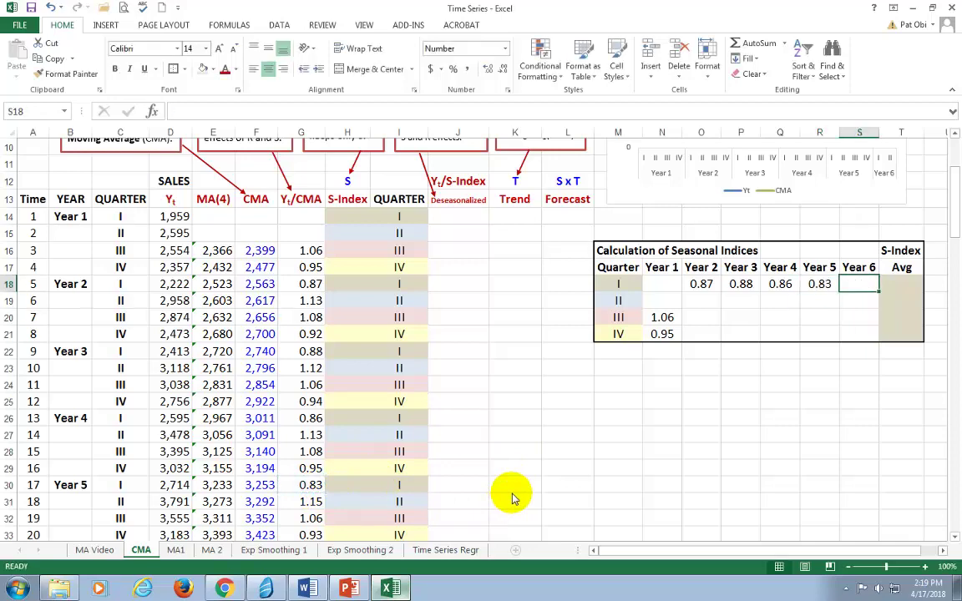
text(=)
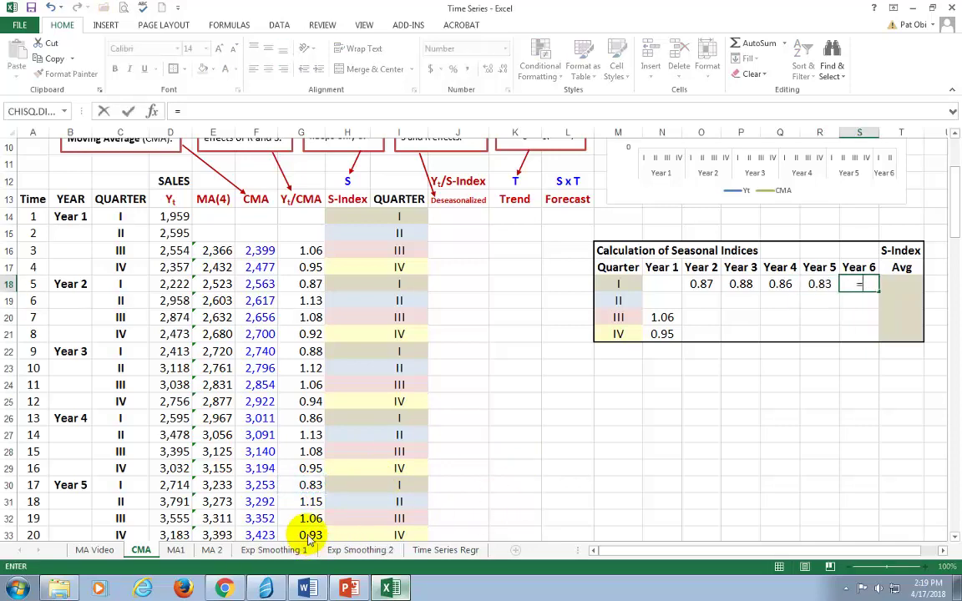
scroll(310, 500, down, 1)
click(315, 507)
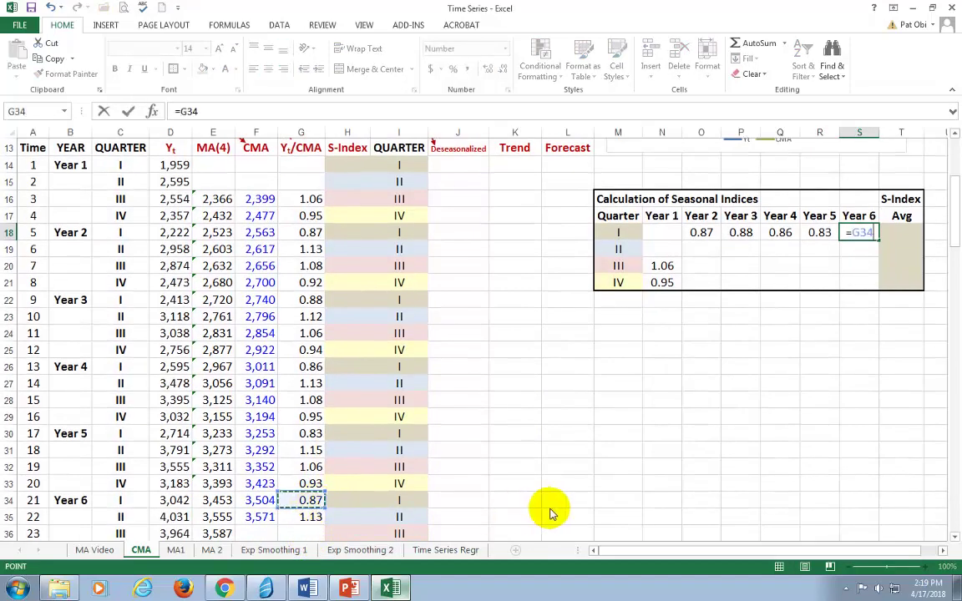
key(Return)
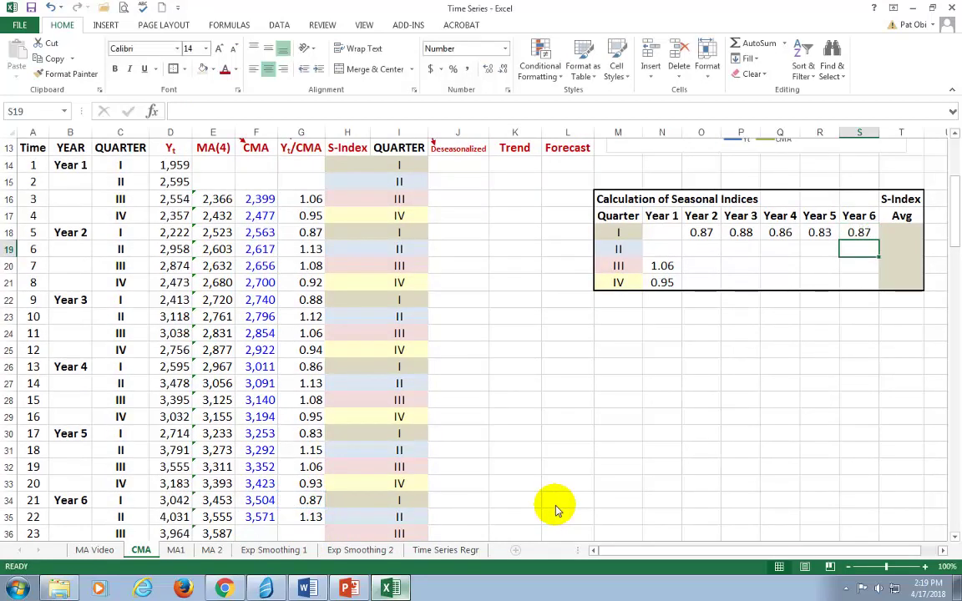
drag(700, 233, 881, 295)
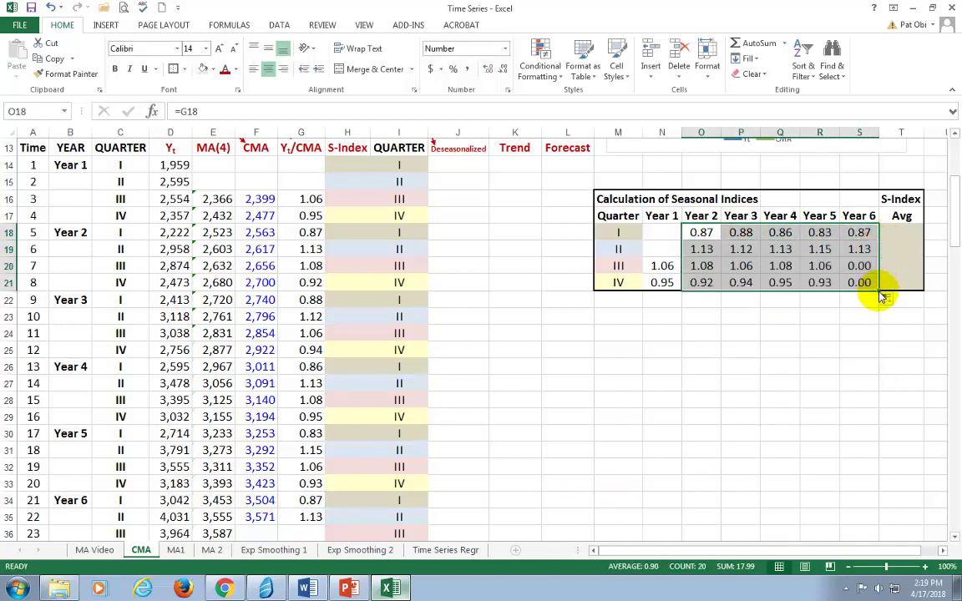
click(731, 268)
drag(856, 265, 851, 284)
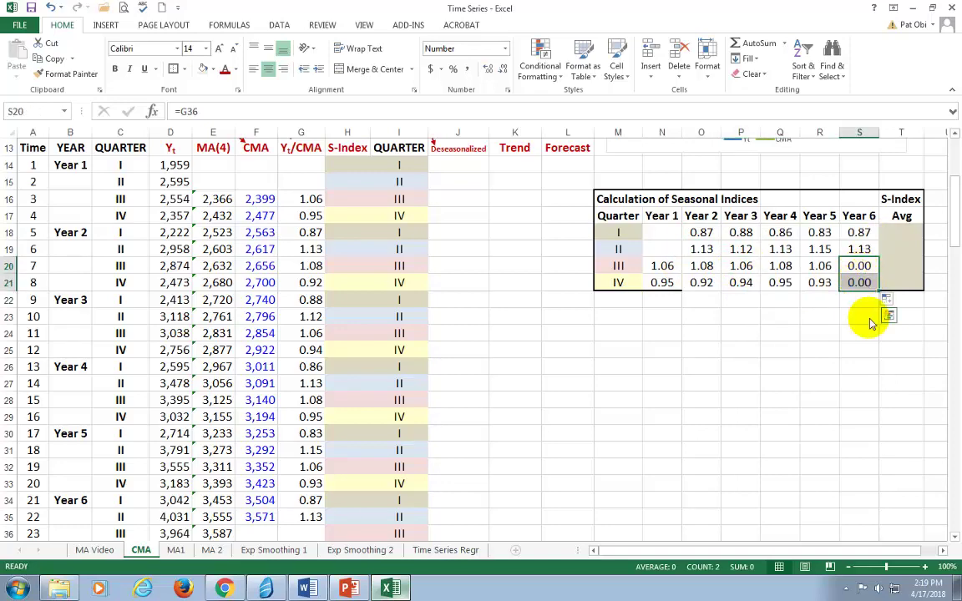
key(Delete)
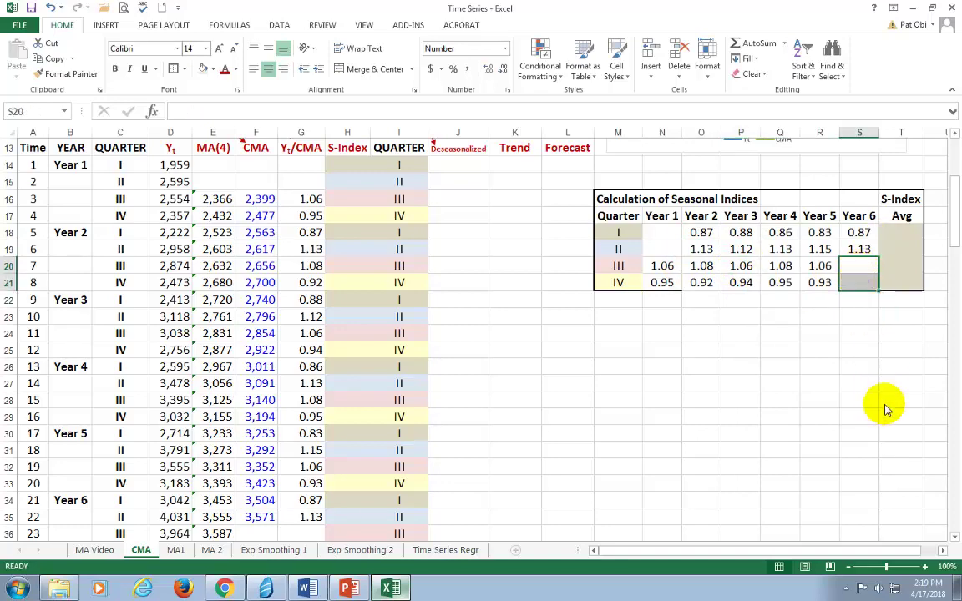
scroll(571, 386, down, 1)
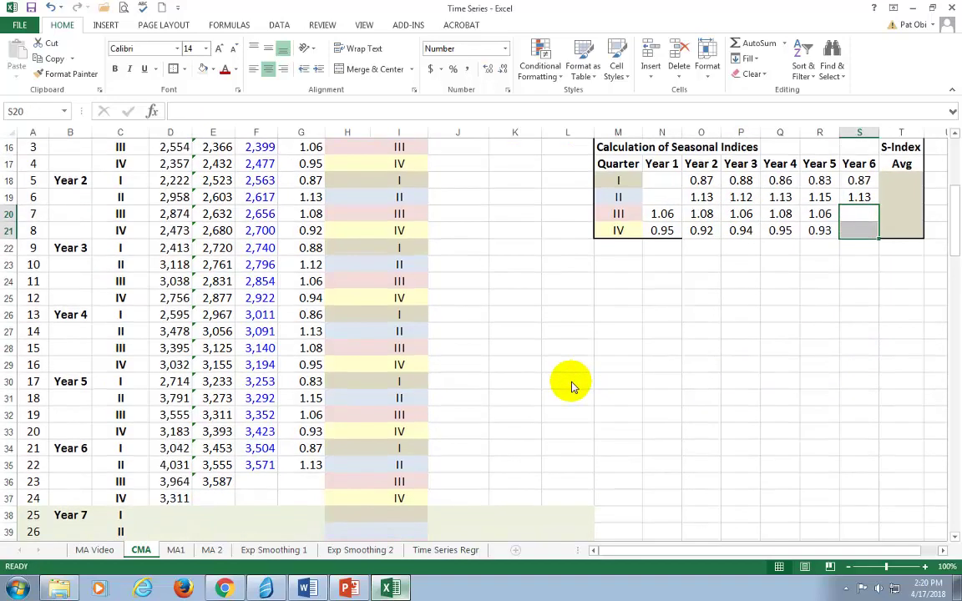
scroll(571, 386, down, 1)
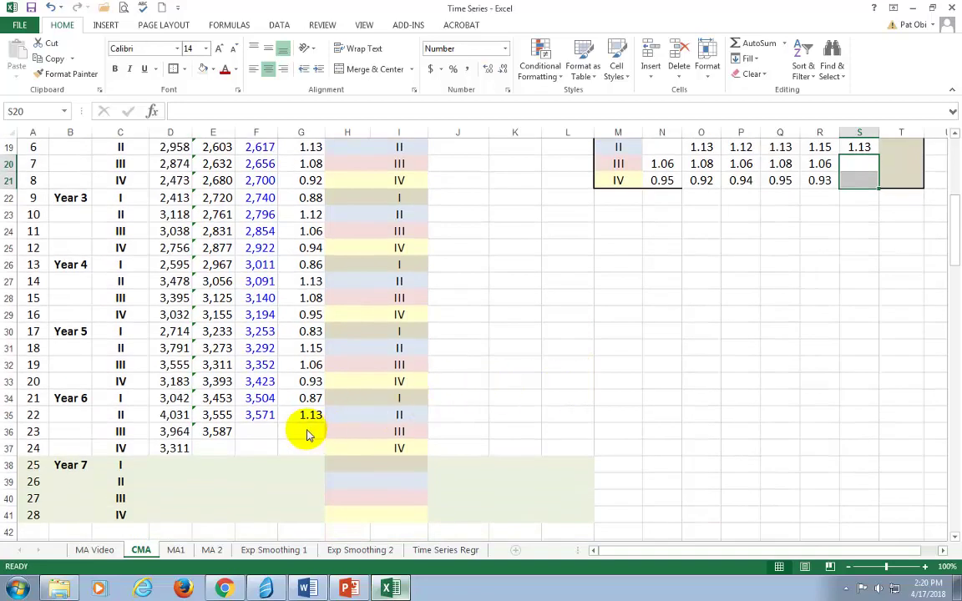
click(294, 434)
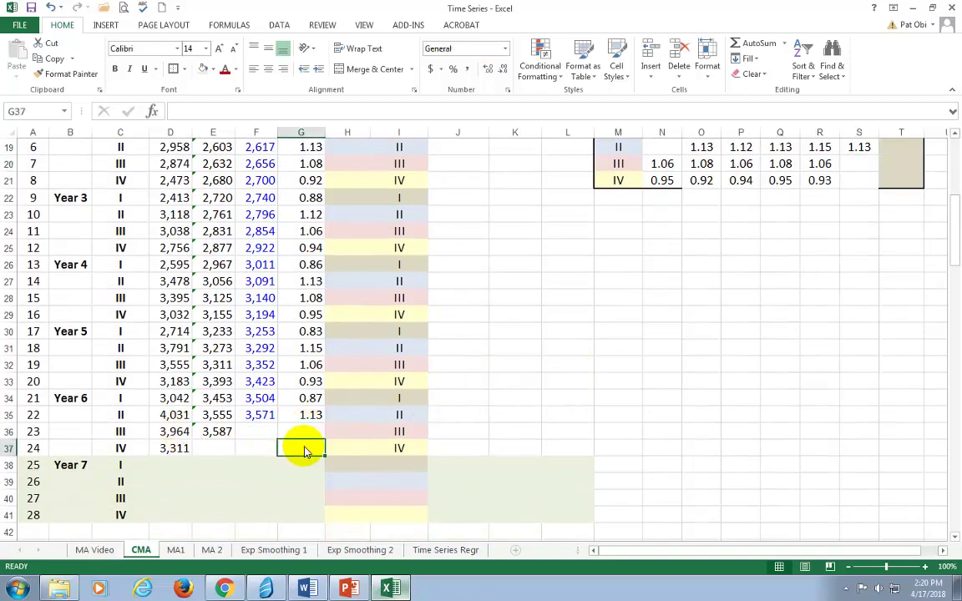
click(74, 398)
scroll(823, 315, up, 3)
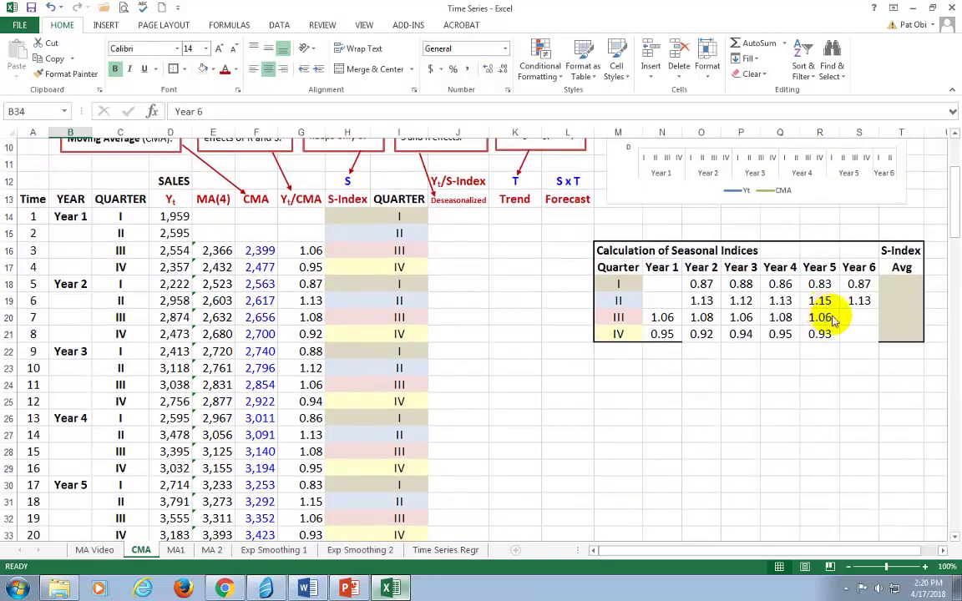
Enter =AVERAGE(N18:S18) in T18 and fill it to T21, giving 0.86, 1.13, 1.07, 0.94
click(898, 286)
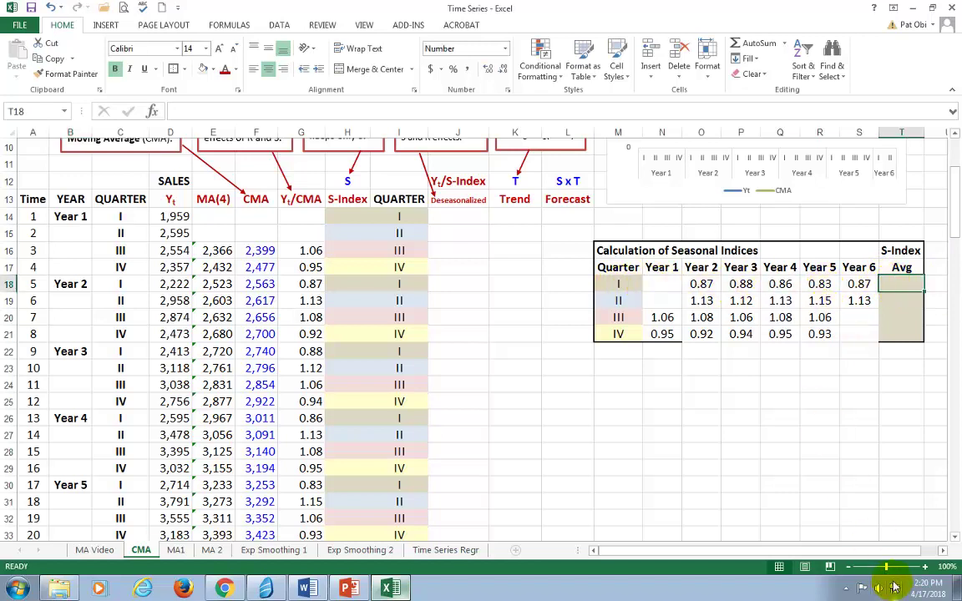
text(=avverage)
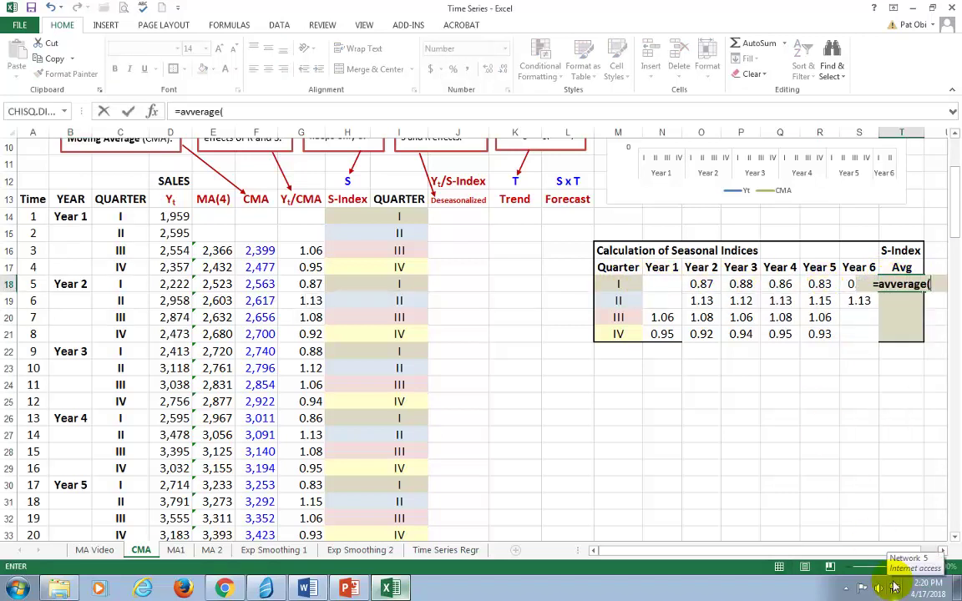
text(()
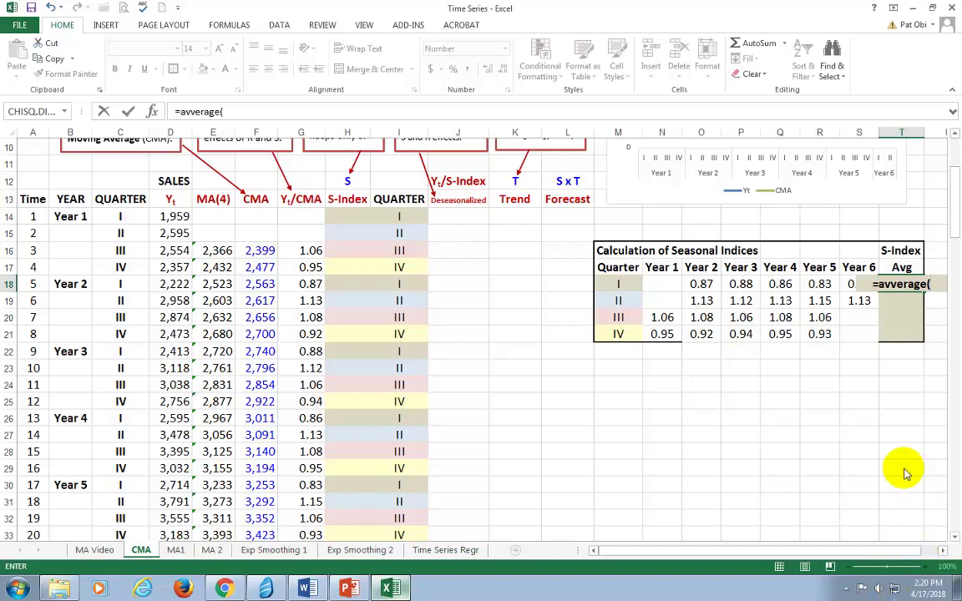
key(Escape)
text(=average()
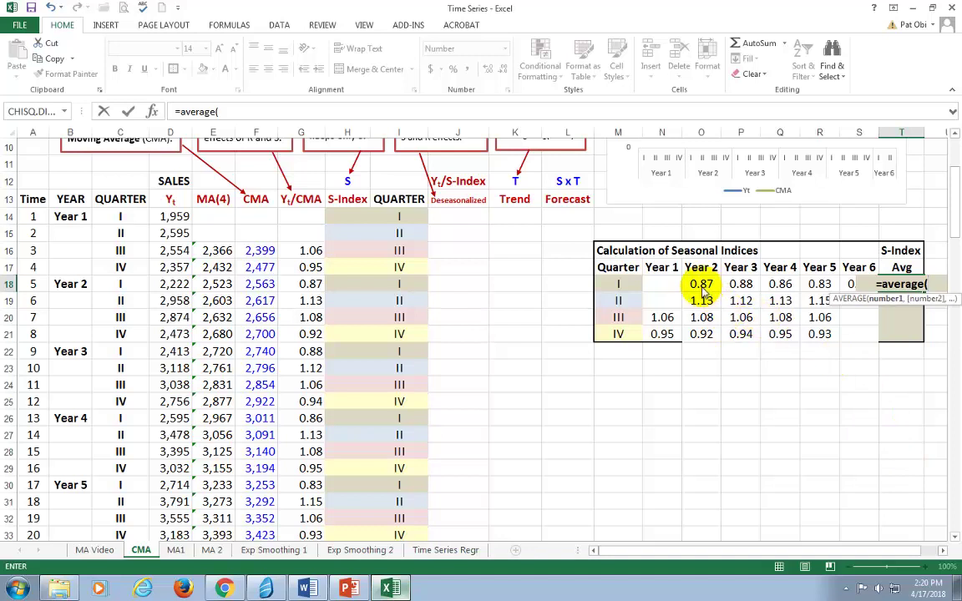
drag(701, 283, 860, 285)
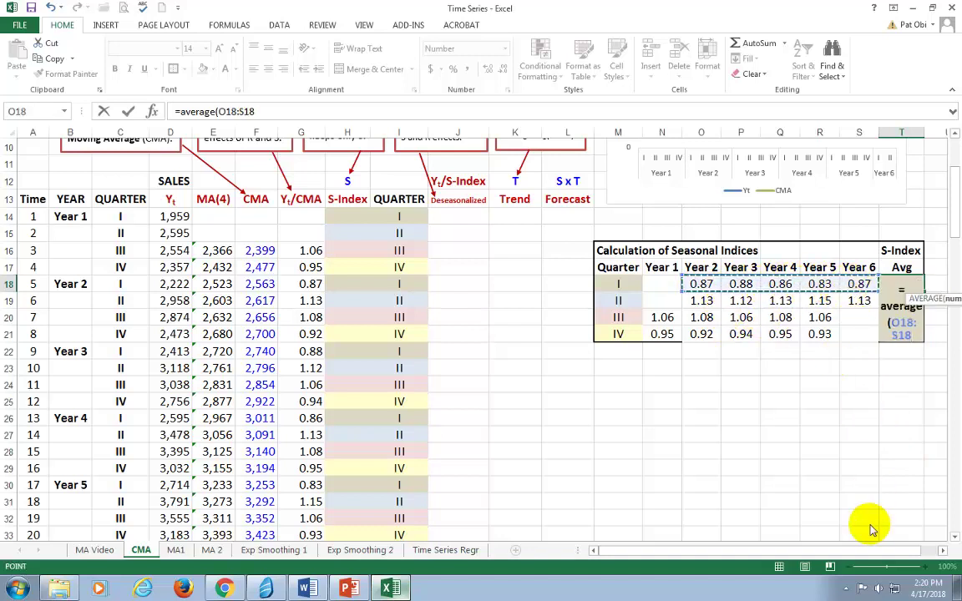
drag(662, 288, 864, 288)
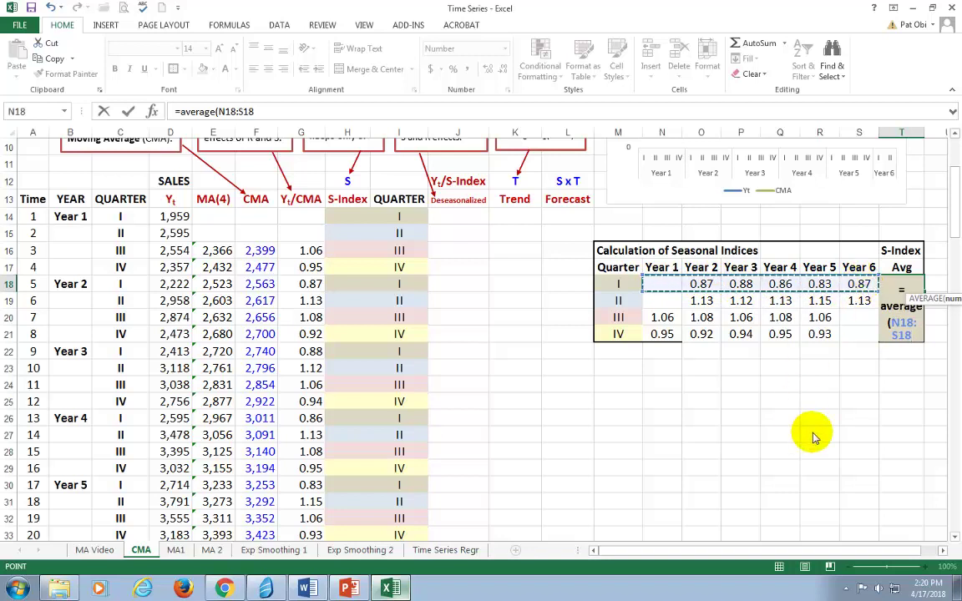
text())
key(ctrl+Return)
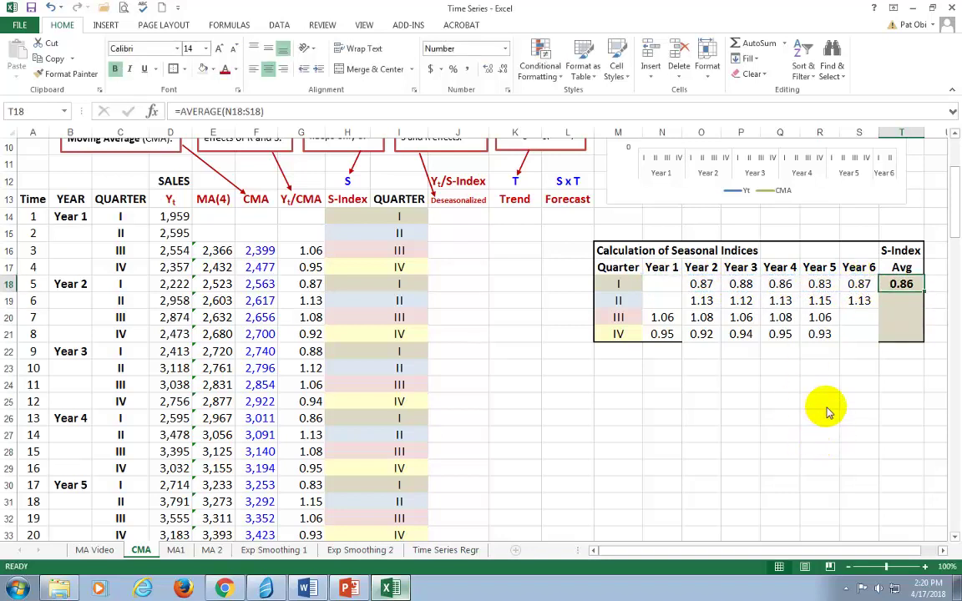
drag(923, 292, 926, 349)
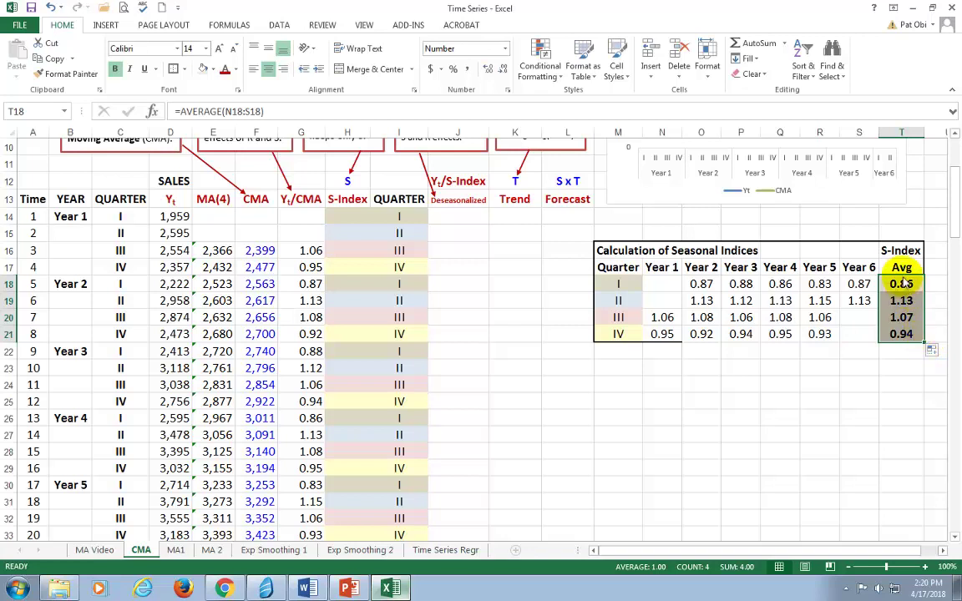
click(907, 290)
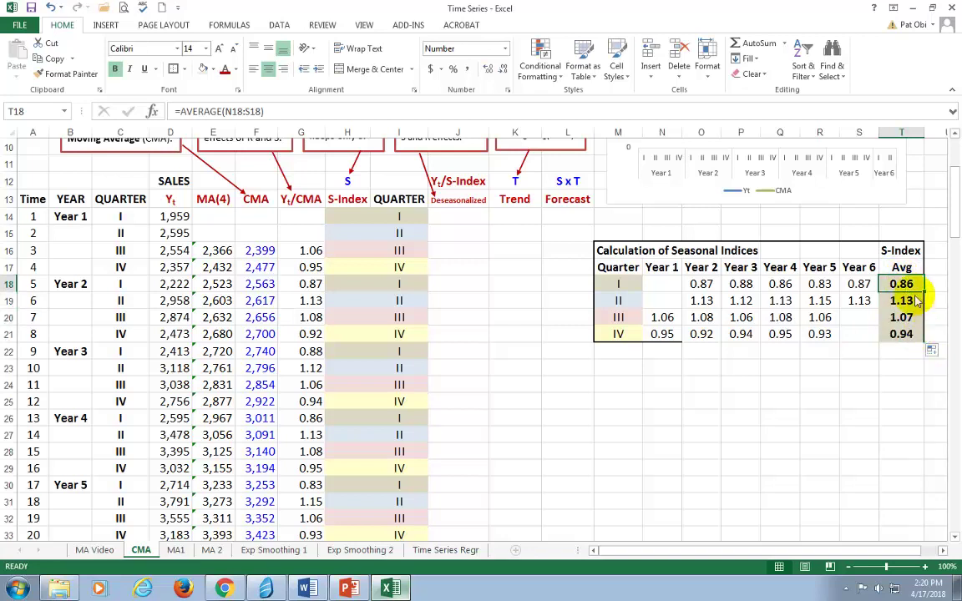
click(907, 306)
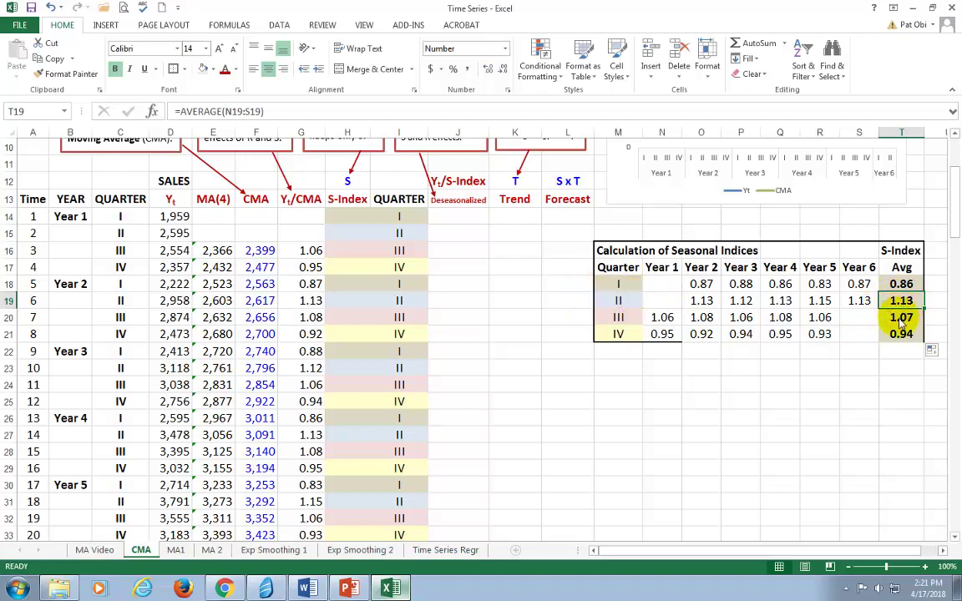
drag(902, 300, 902, 321)
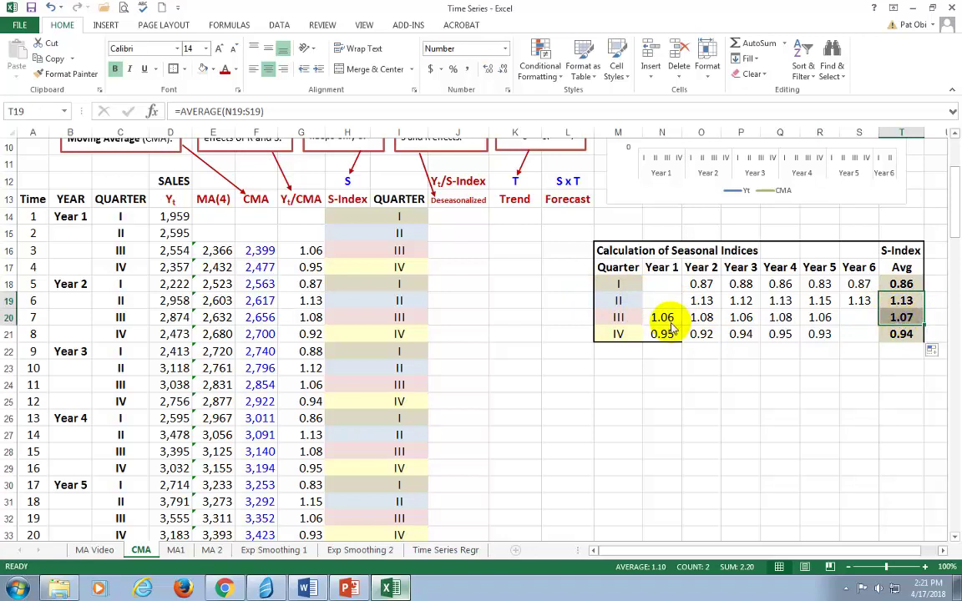
click(902, 284)
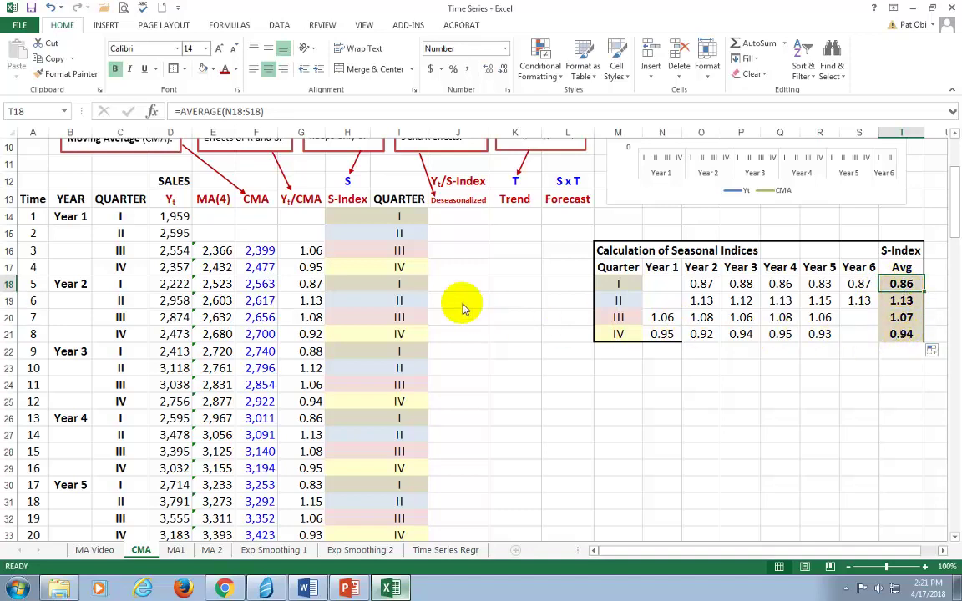
scroll(459, 307, up, 2)
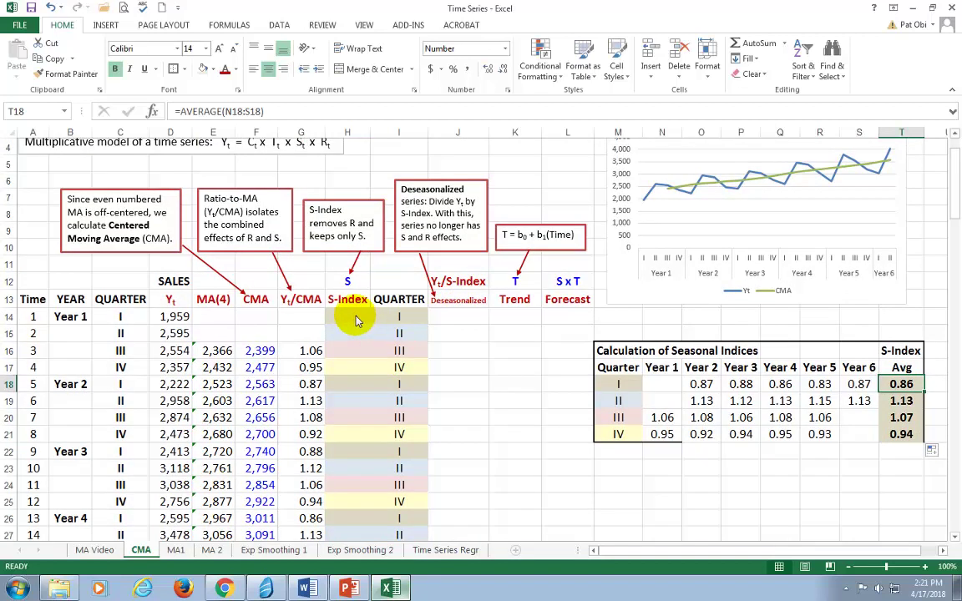
Set H14 to =T18 and fill it down to H17 so Year 1 reads 0.86, 1.13, 1.07, 0.94
click(354, 321)
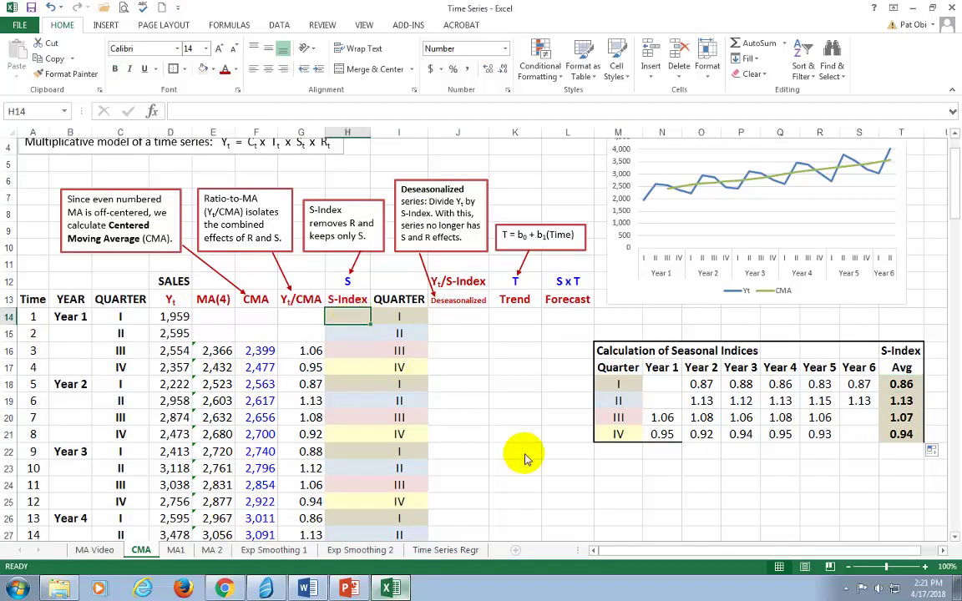
text(=)
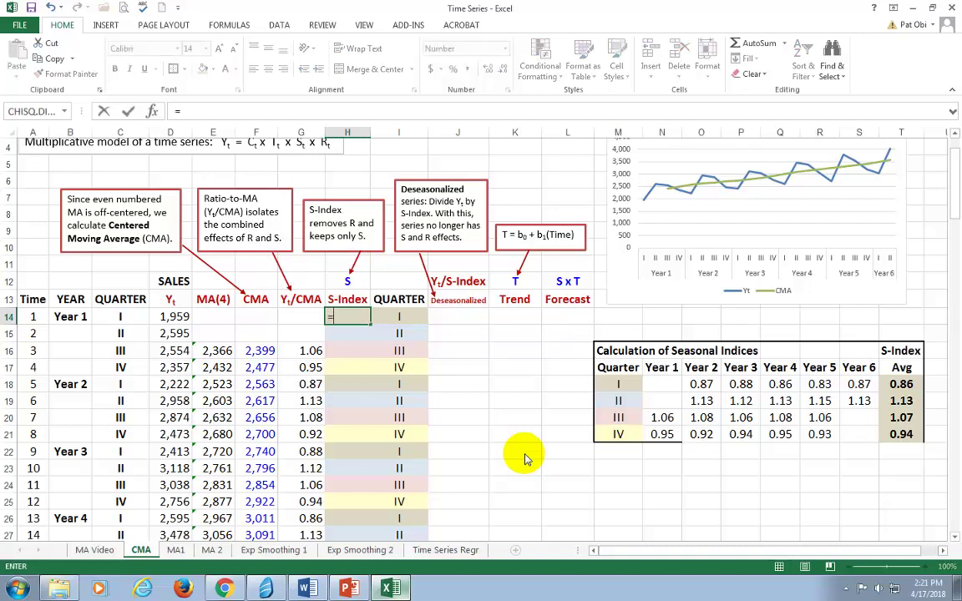
click(901, 389)
key(Return)
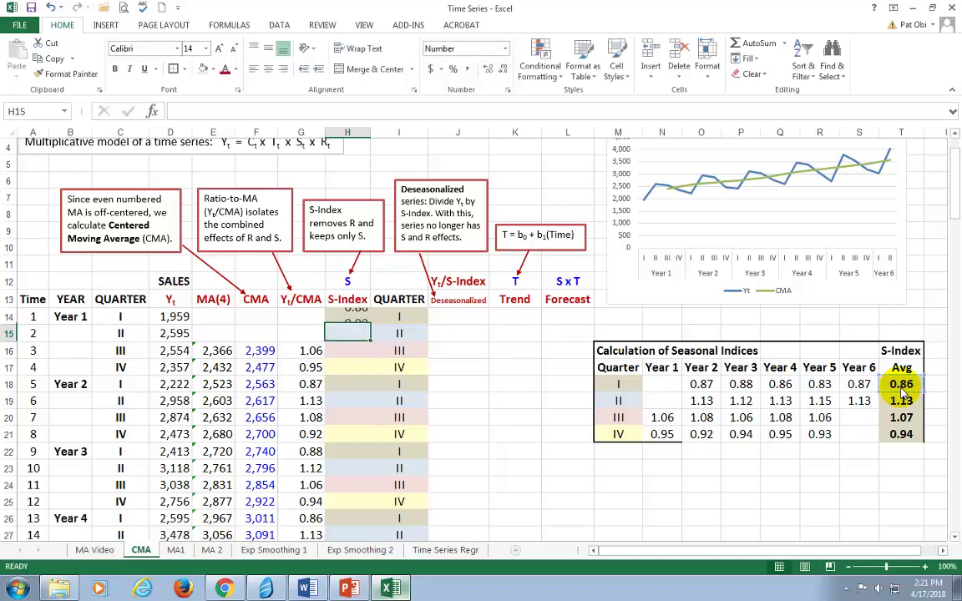
key(Up)
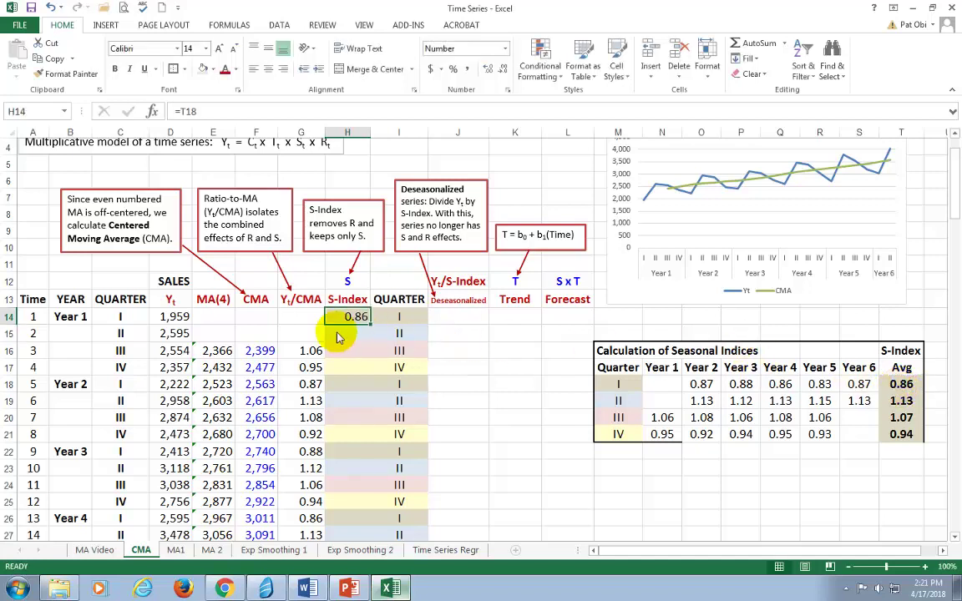
drag(254, 298, 243, 332)
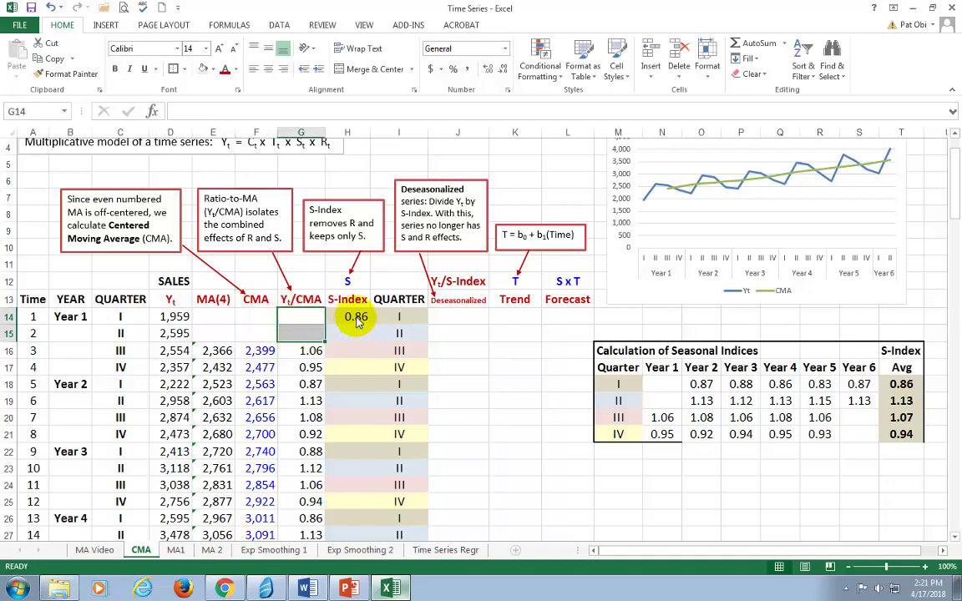
click(356, 316)
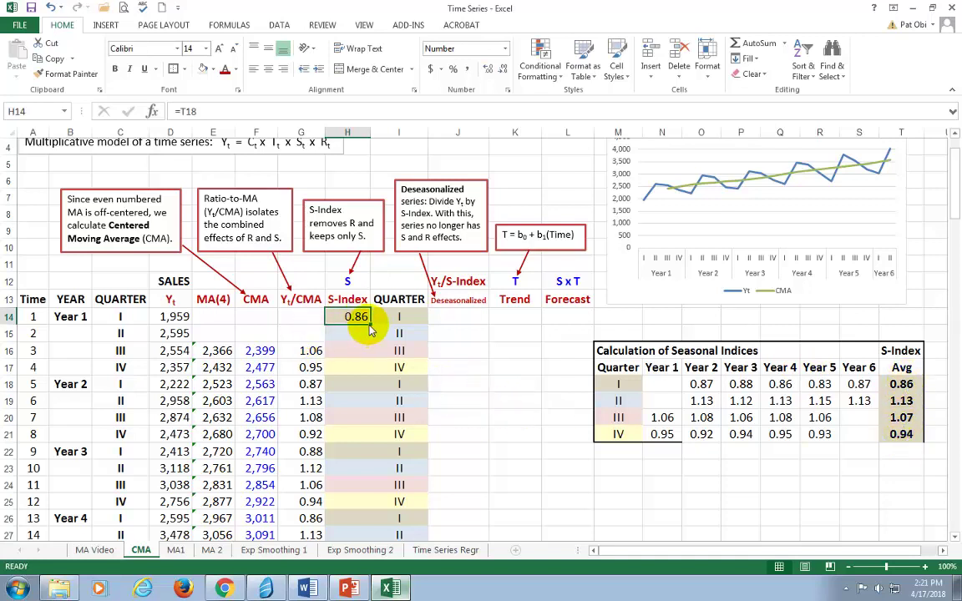
drag(370, 329, 377, 377)
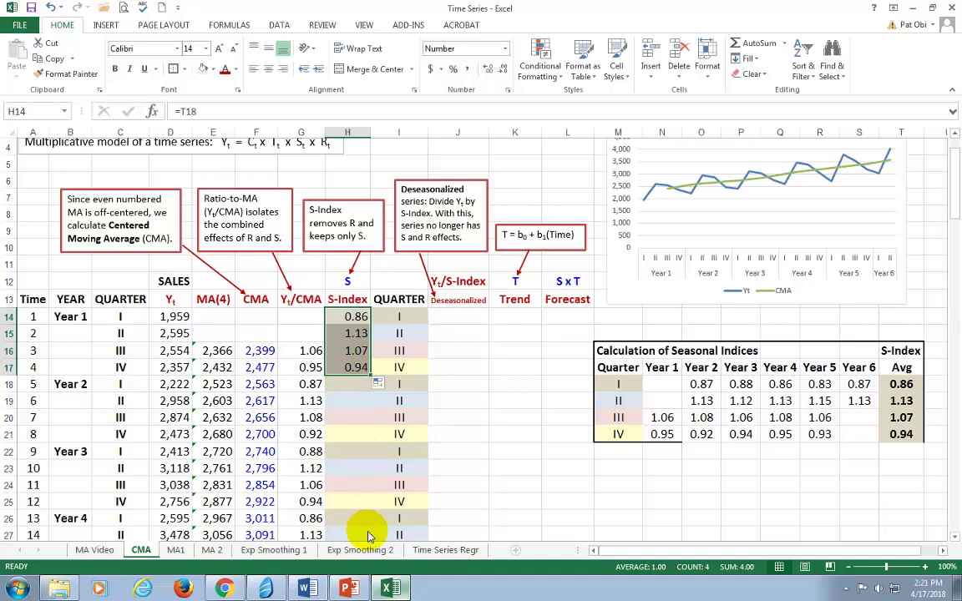
Make the quarter I and II S-Index formulas absolute: =$T$18 and =$T$19
click(359, 317)
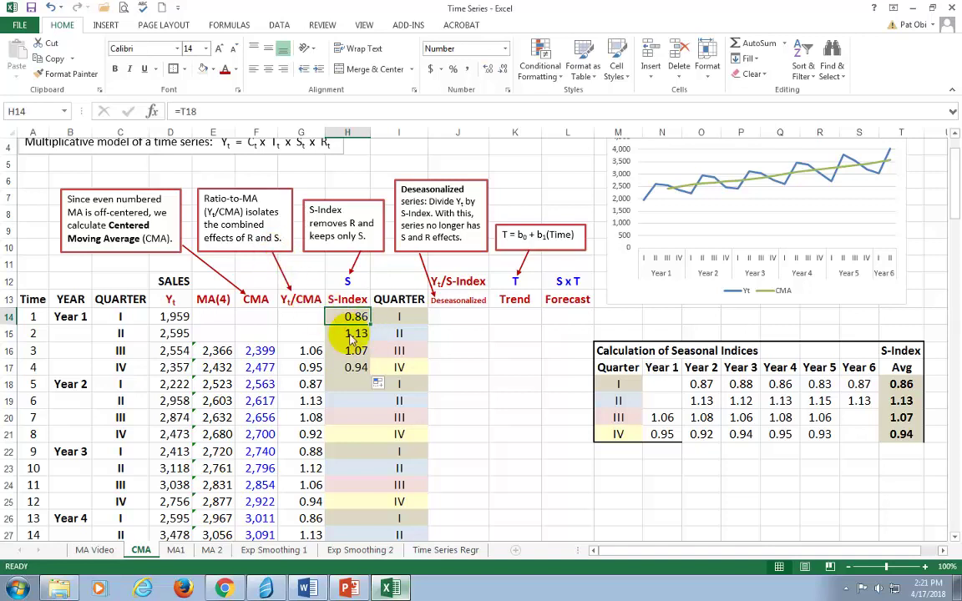
click(192, 112)
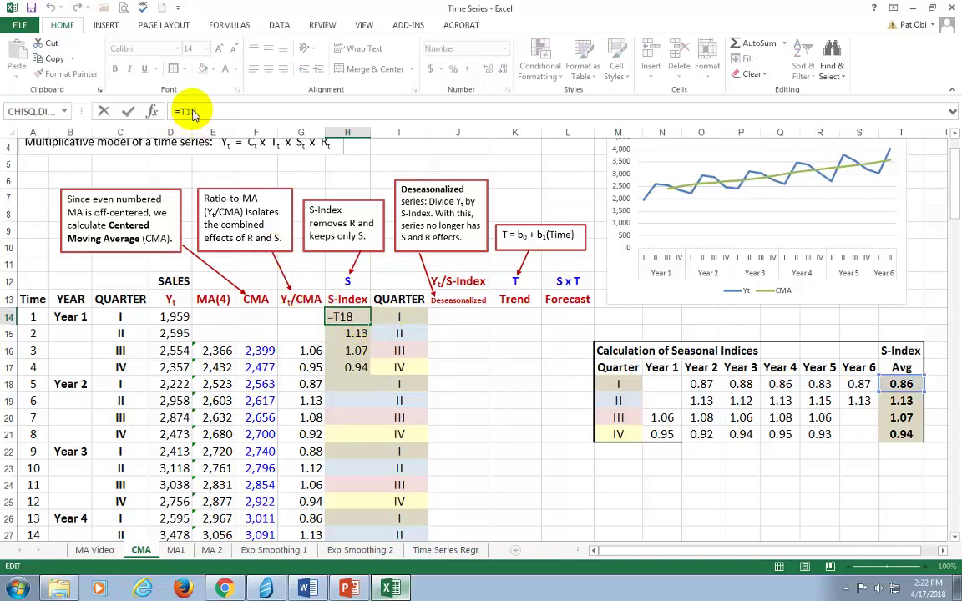
key(F4)
key(Return)
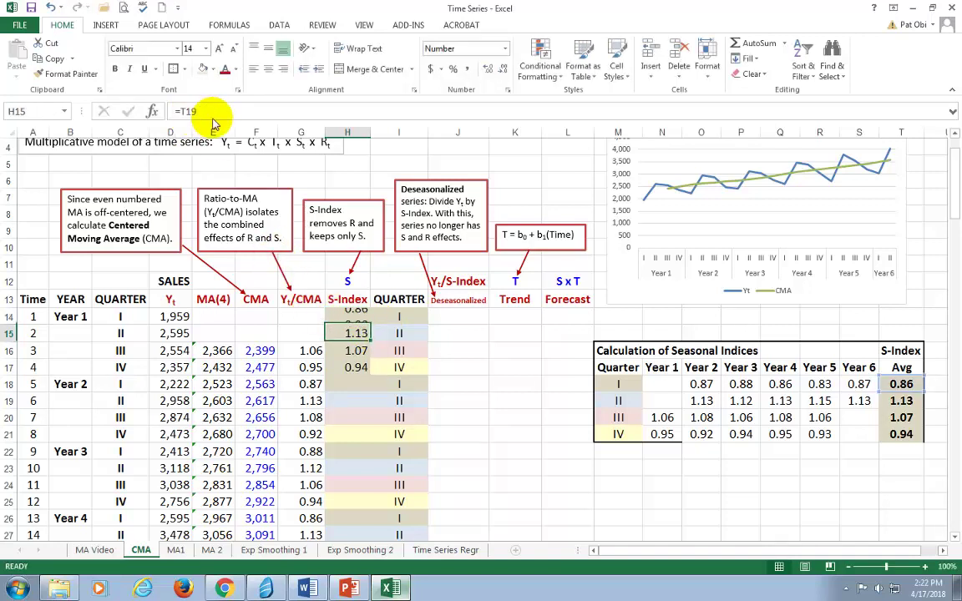
click(187, 112)
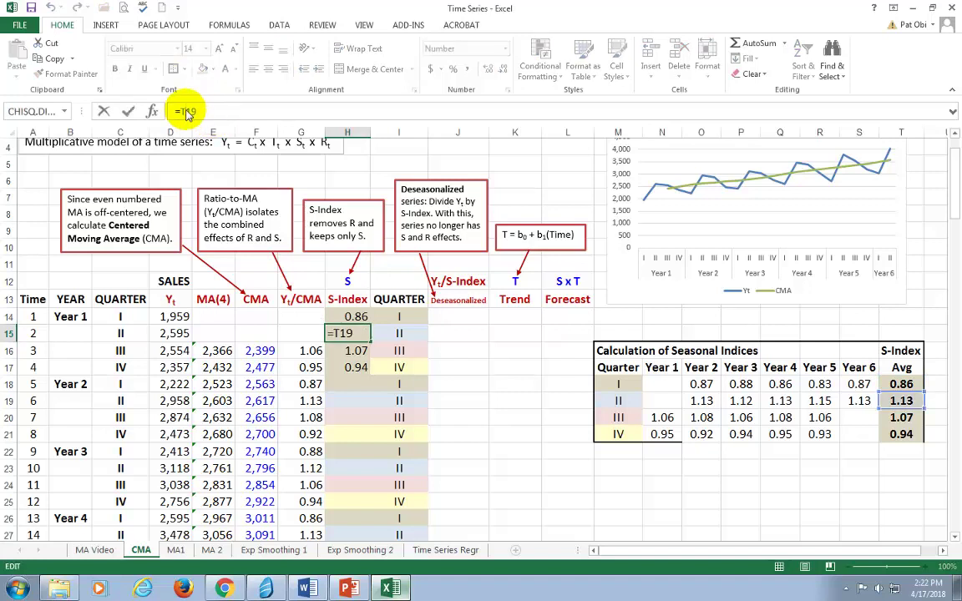
key(F4)
key(Return)
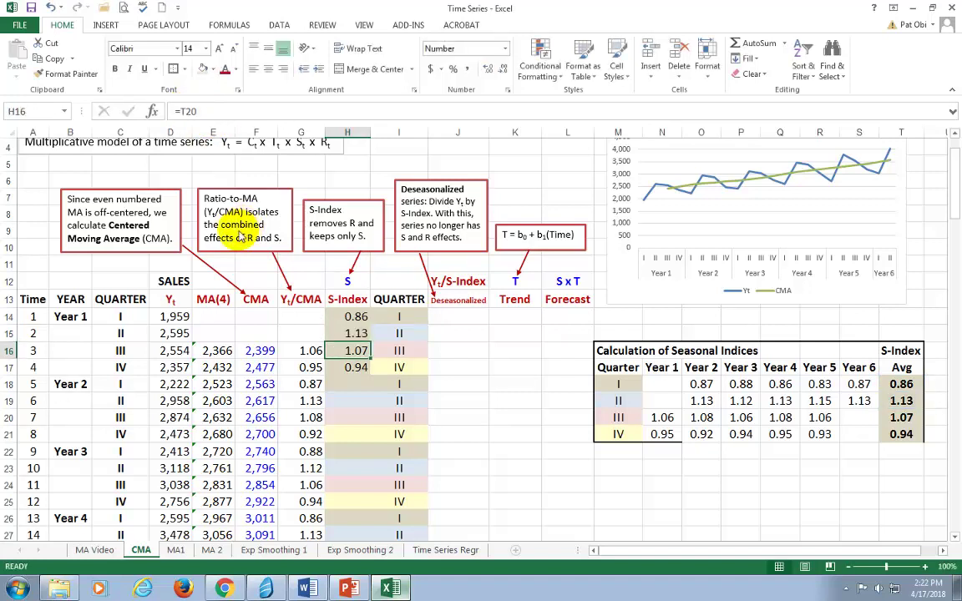
Make the quarter III and IV S-Index formulas absolute: =$T$20 and =$T$21
click(188, 112)
key(F4)
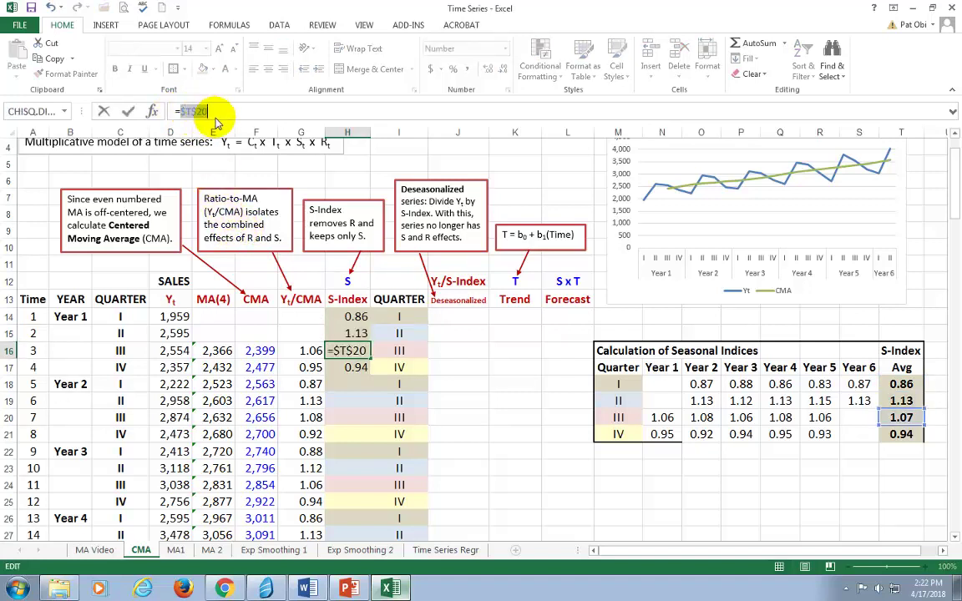
key(Return)
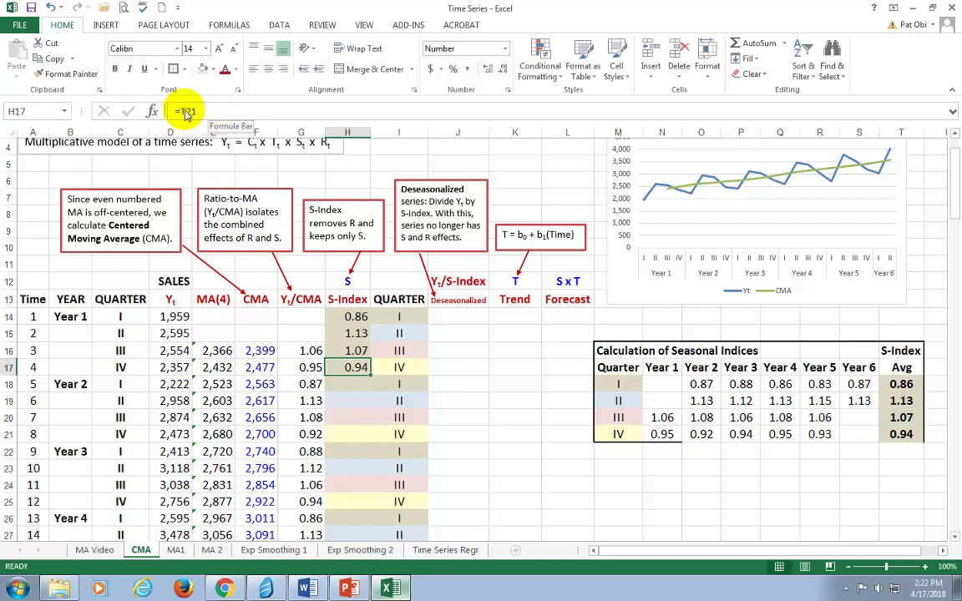
click(189, 111)
key(F4)
key(ctrl+Return)
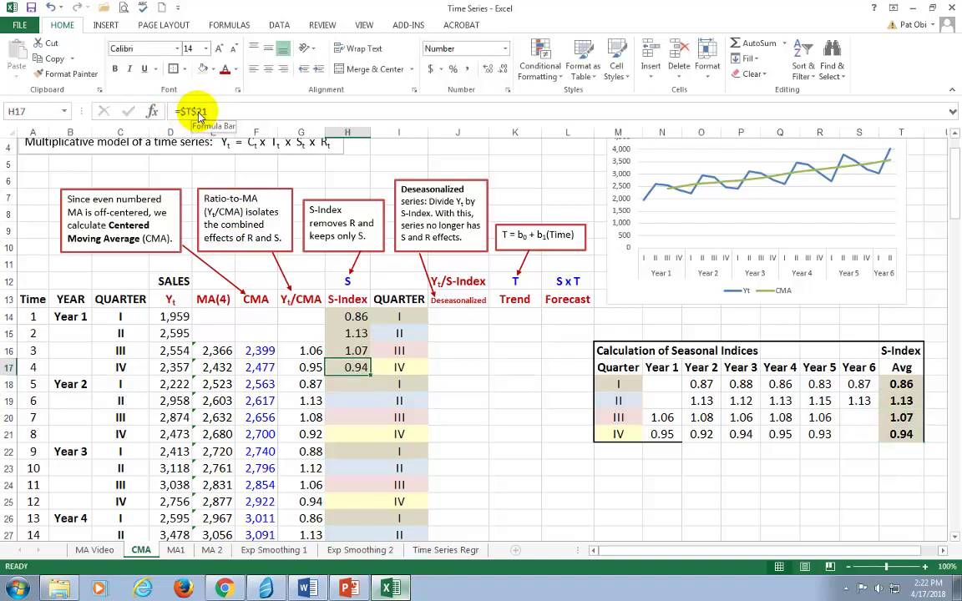
Copy the four Year 1 S-Index cells H14:H17 down to H37 and check H34's formula
drag(356, 321, 373, 493)
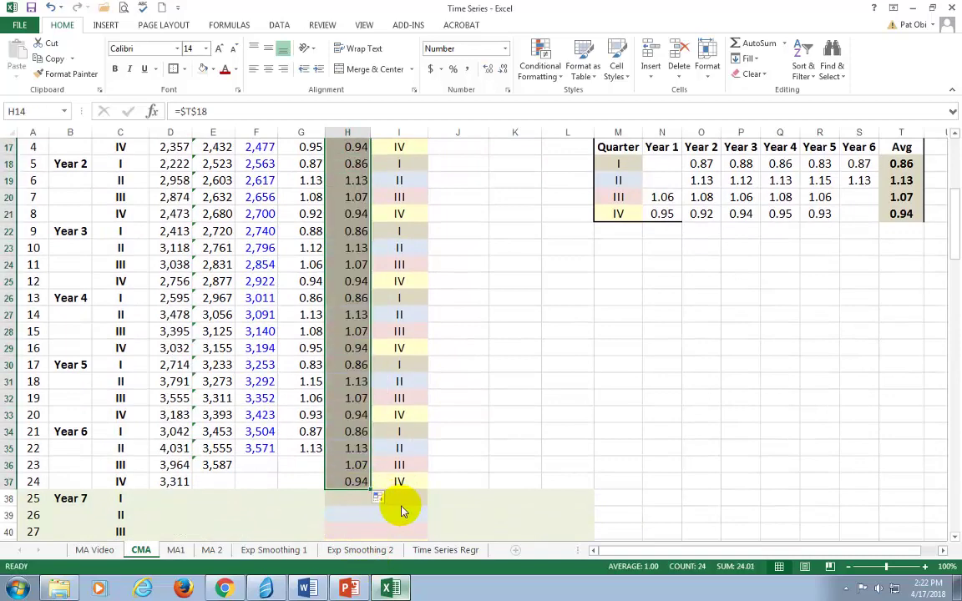
click(363, 438)
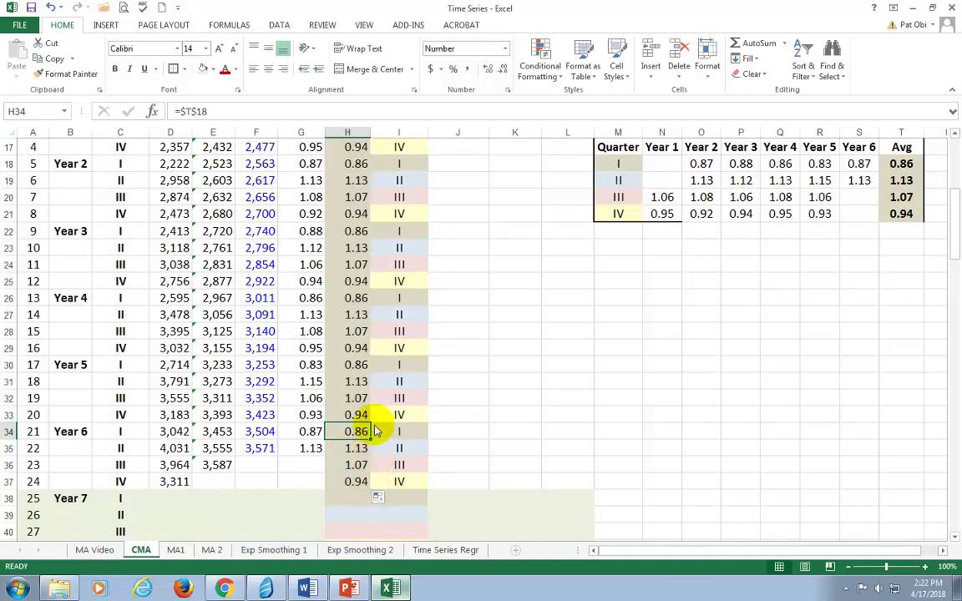
scroll(368, 350, up, 3)
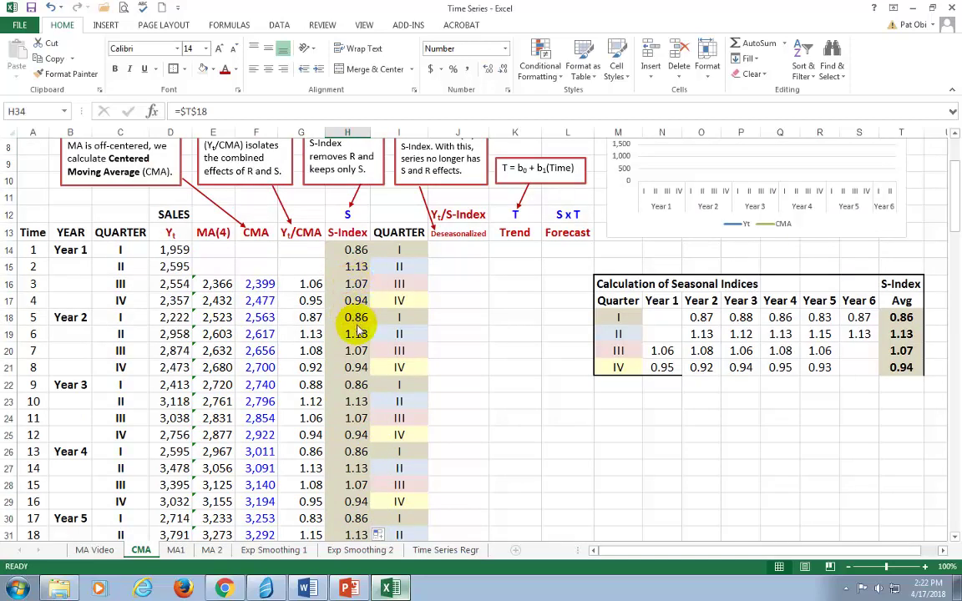
scroll(356, 331, down, 3)
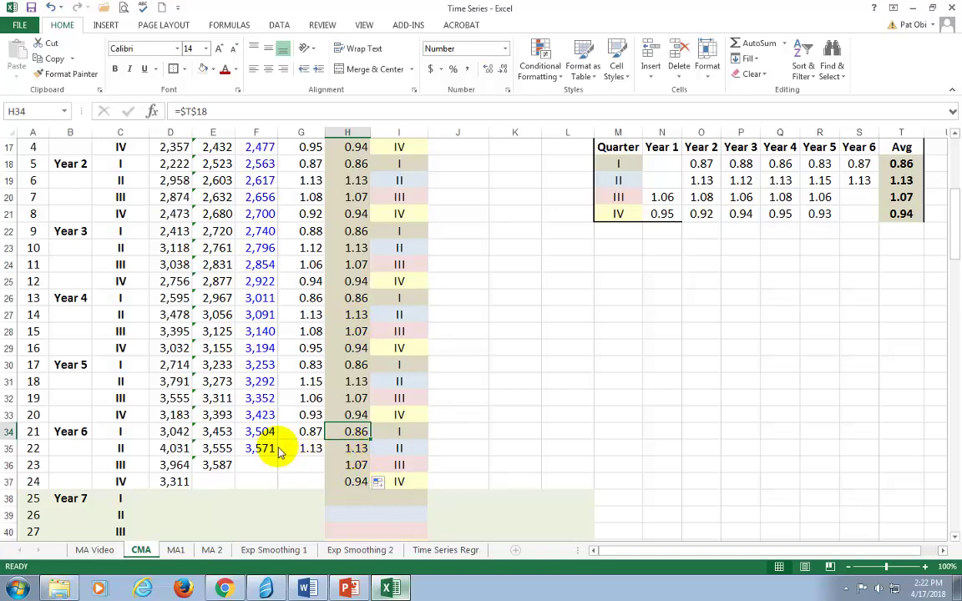
scroll(278, 451, down, 1)
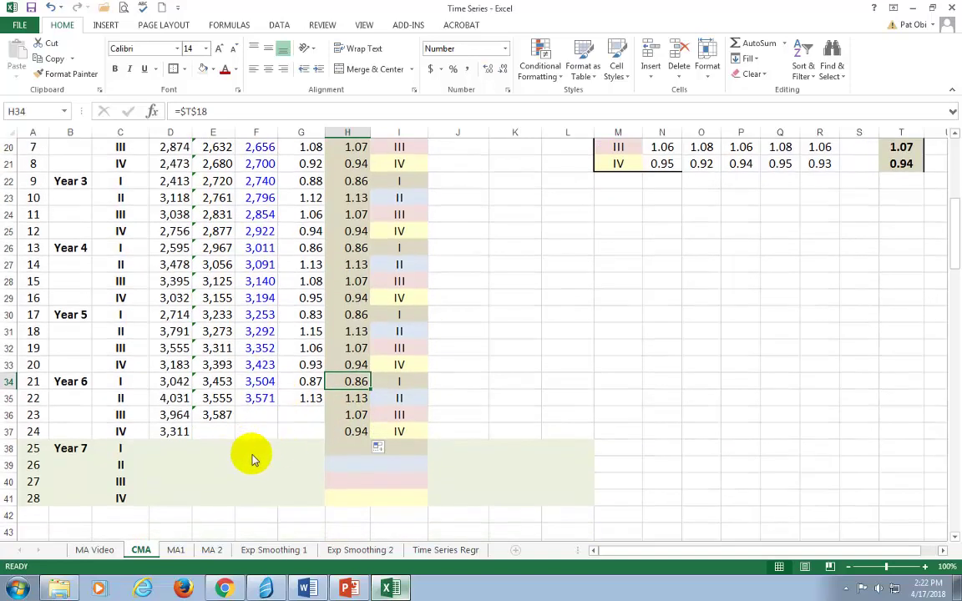
Enter =AVERAGE(D34:D37) in F38, averaging Year 6 sales to 3,587
click(255, 455)
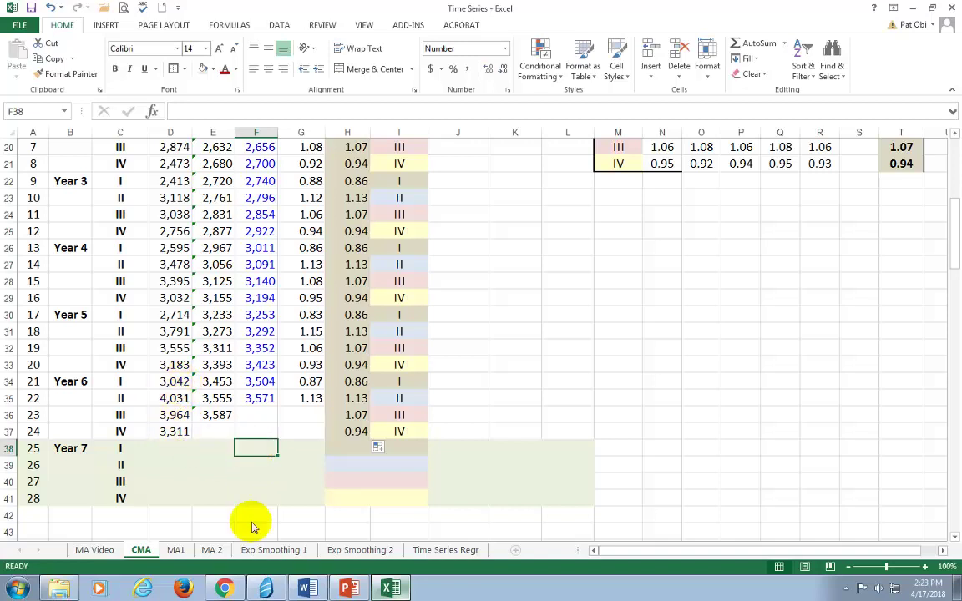
text(=average()
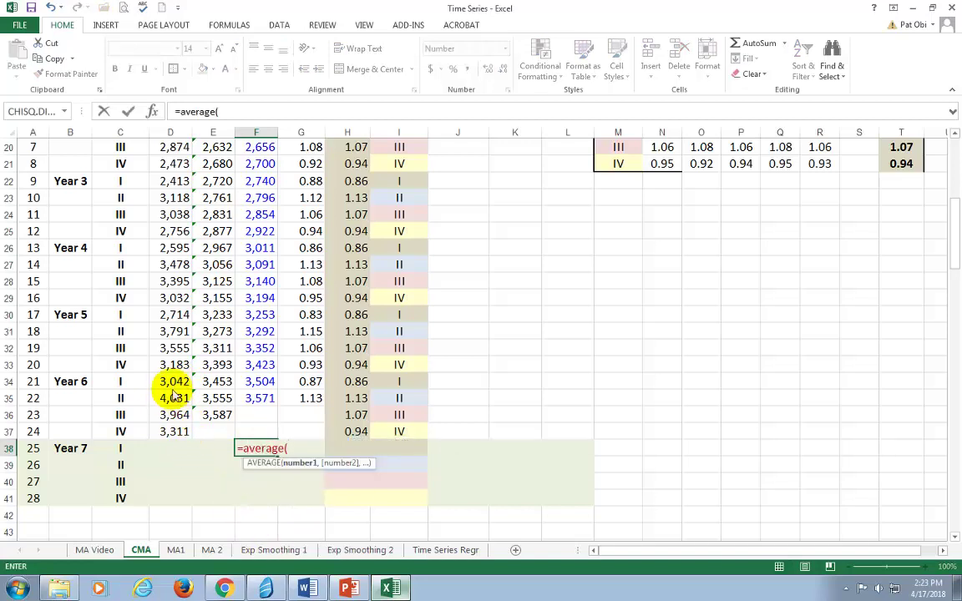
drag(171, 381, 173, 432)
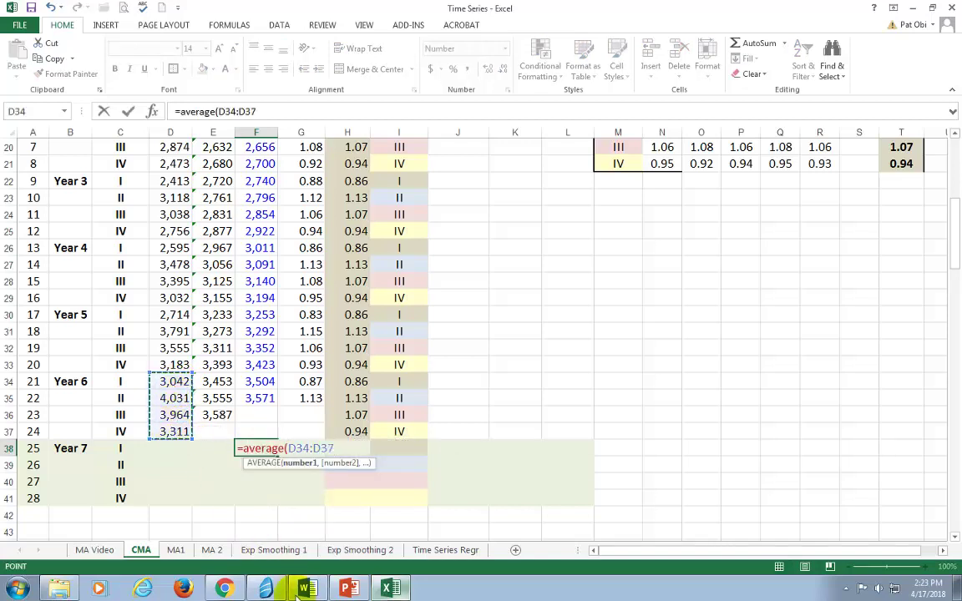
text())
key(ctrl+Return)
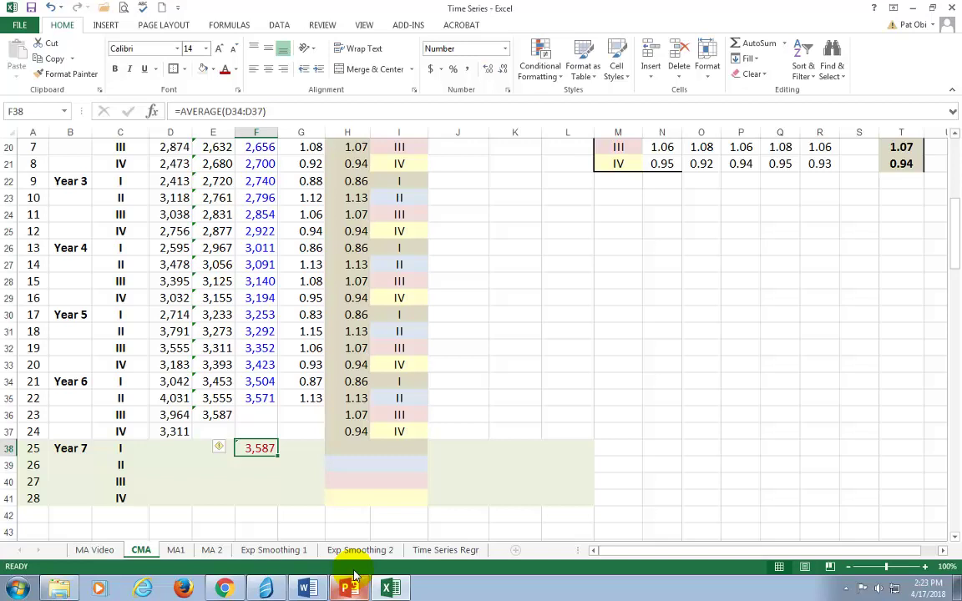
Enter =F38*T18 in G38, giving a seasonalized Year 7 Q1 forecast of 3,093
key(Right)
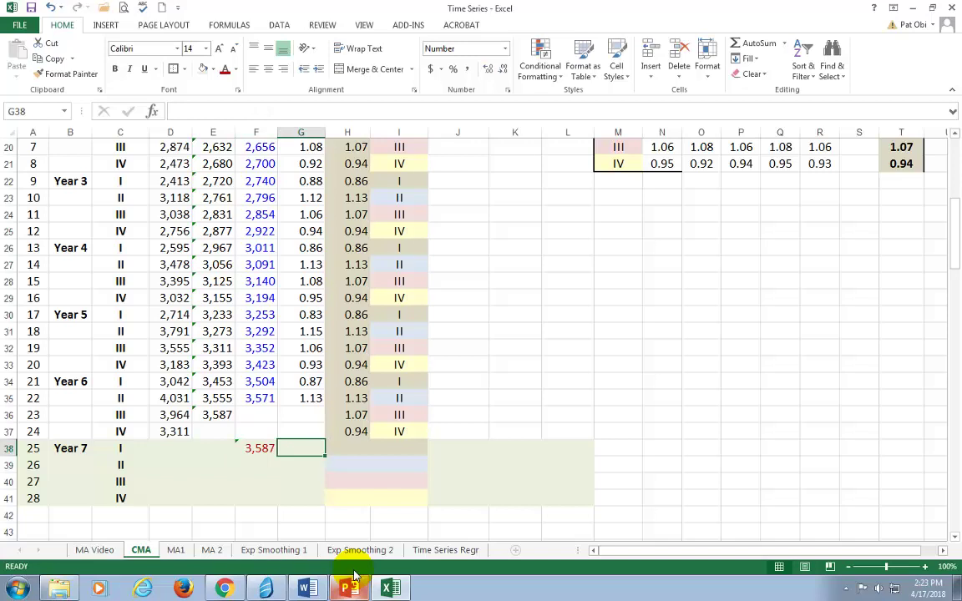
text(=)
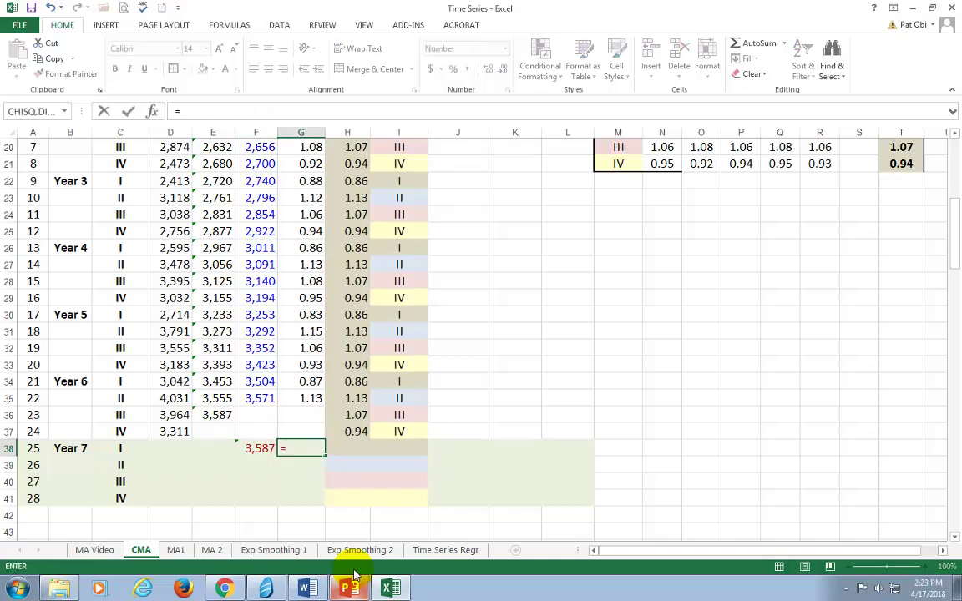
click(261, 451)
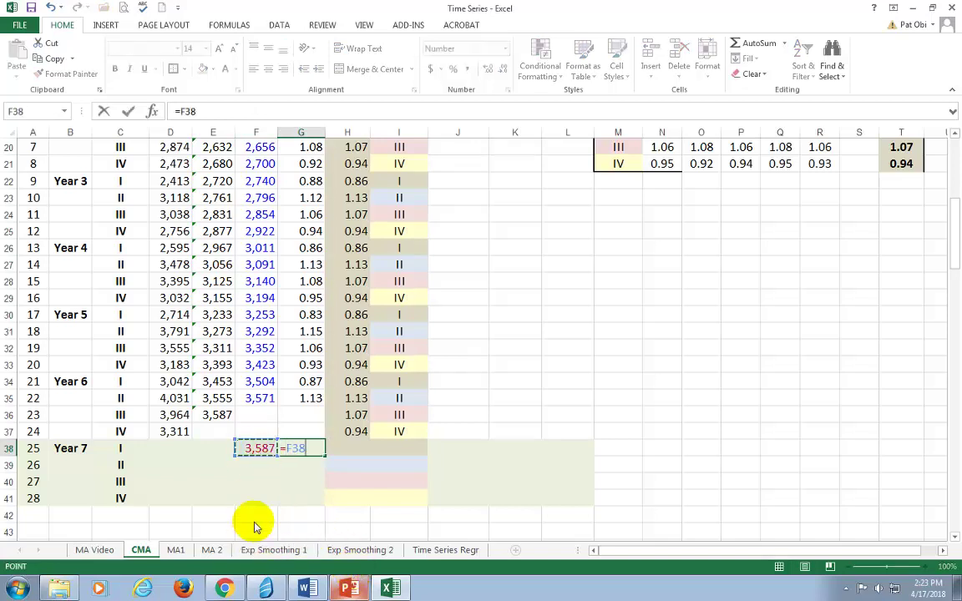
text(*)
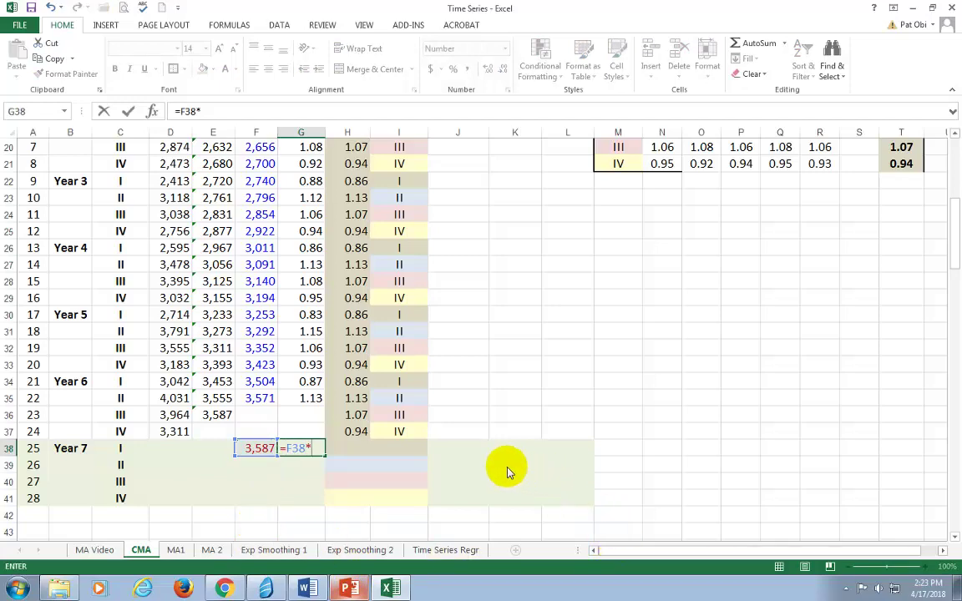
scroll(564, 470, up, 2)
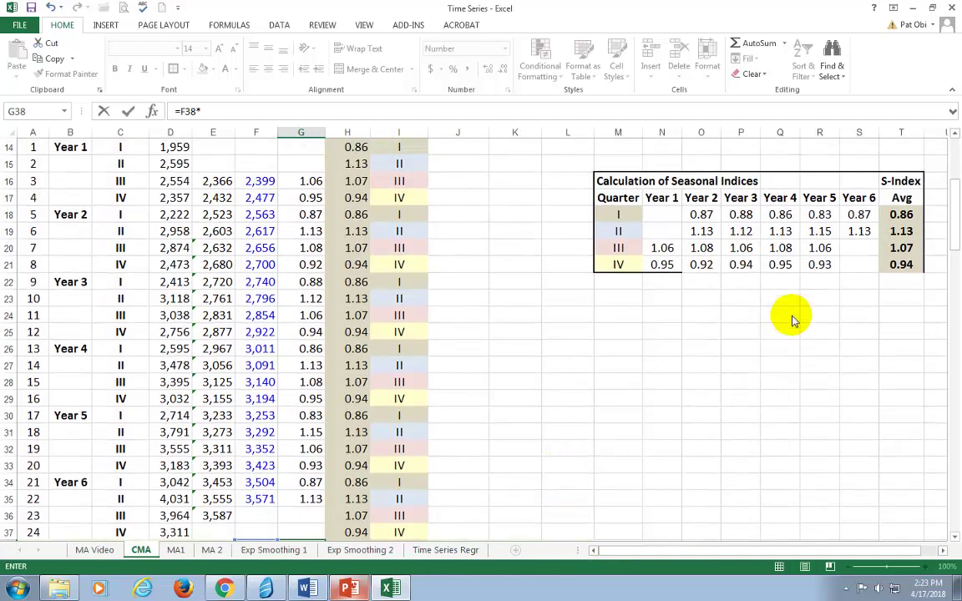
click(897, 221)
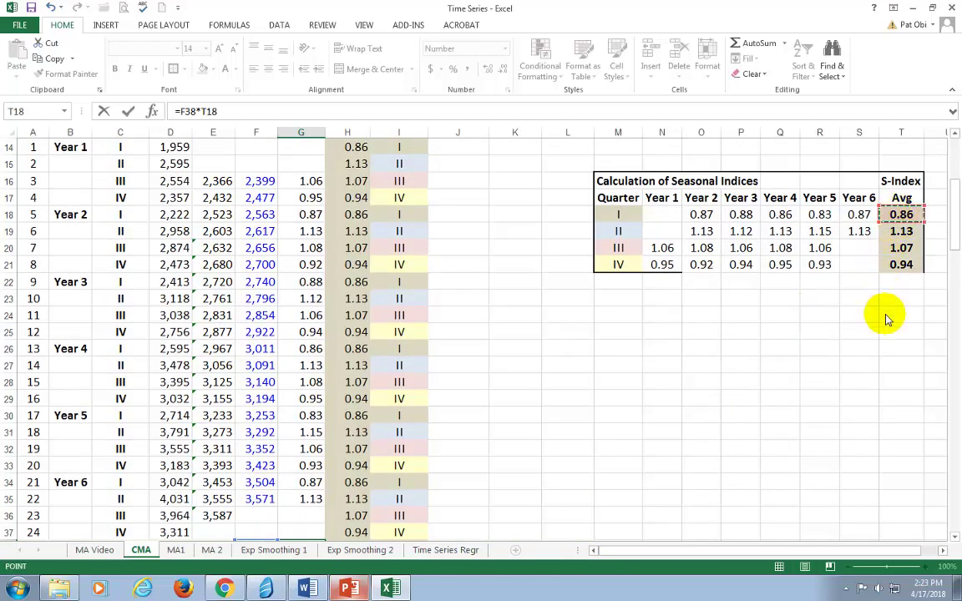
key(Return)
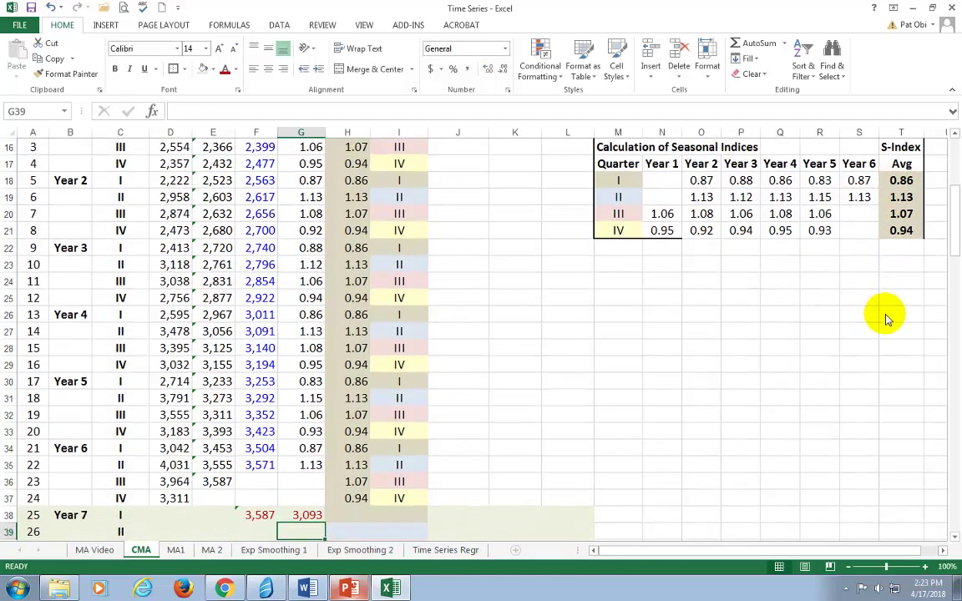
key(Down)
key(Up)
key(Up)
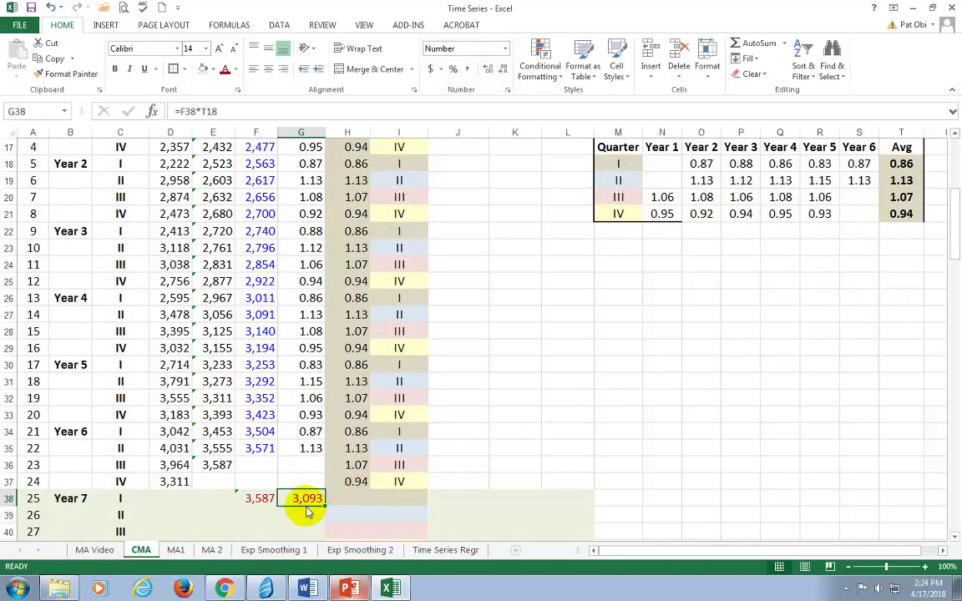
scroll(283, 501, down, 1)
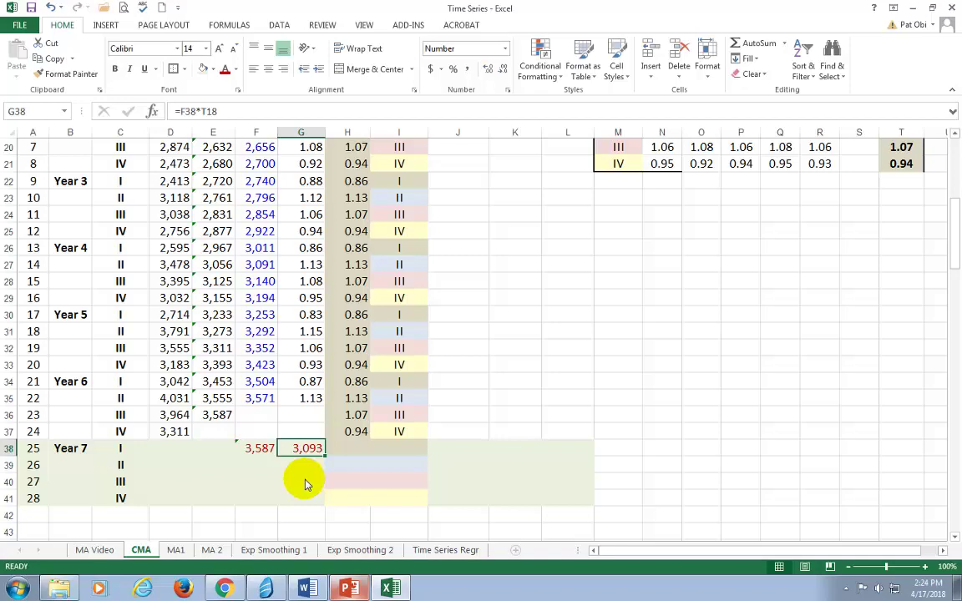
Delete the trial 3,587 average and 3,093 forecast from F38:G38
scroll(585, 430, up, 7)
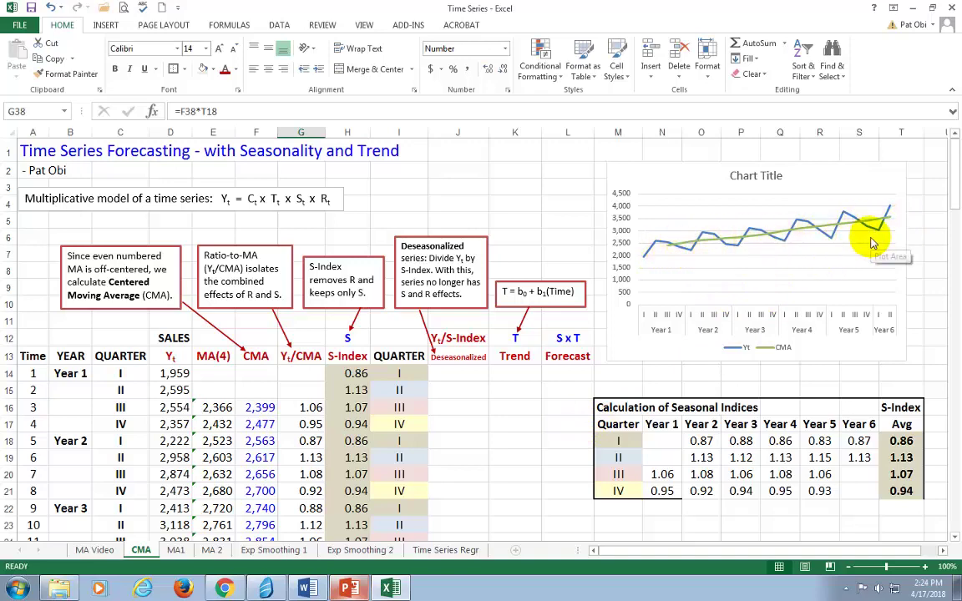
scroll(439, 350, down, 6)
drag(253, 465, 304, 467)
key(Delete)
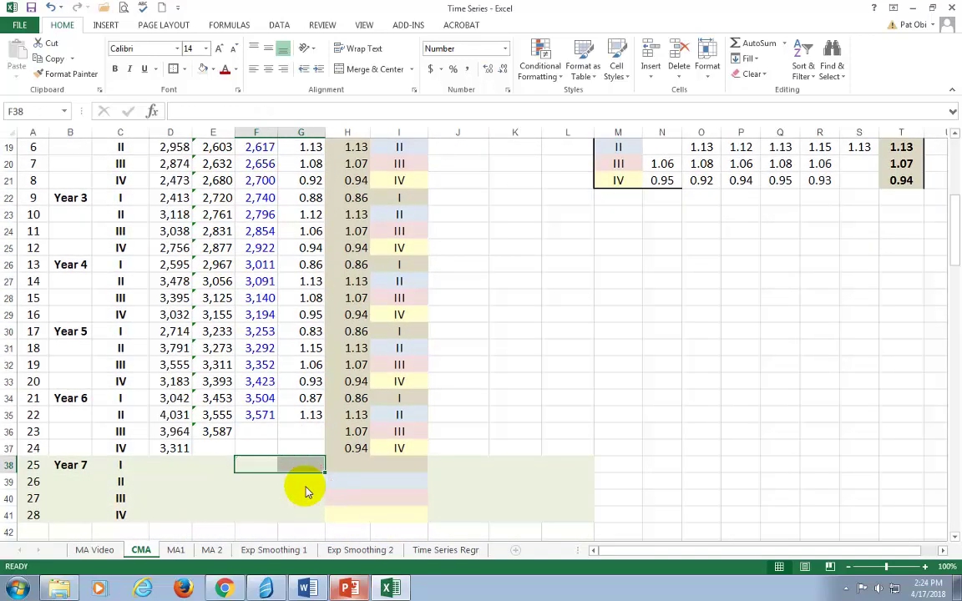
Review the Deseasonalized column, checking its heading in J13
scroll(525, 257, up, 6)
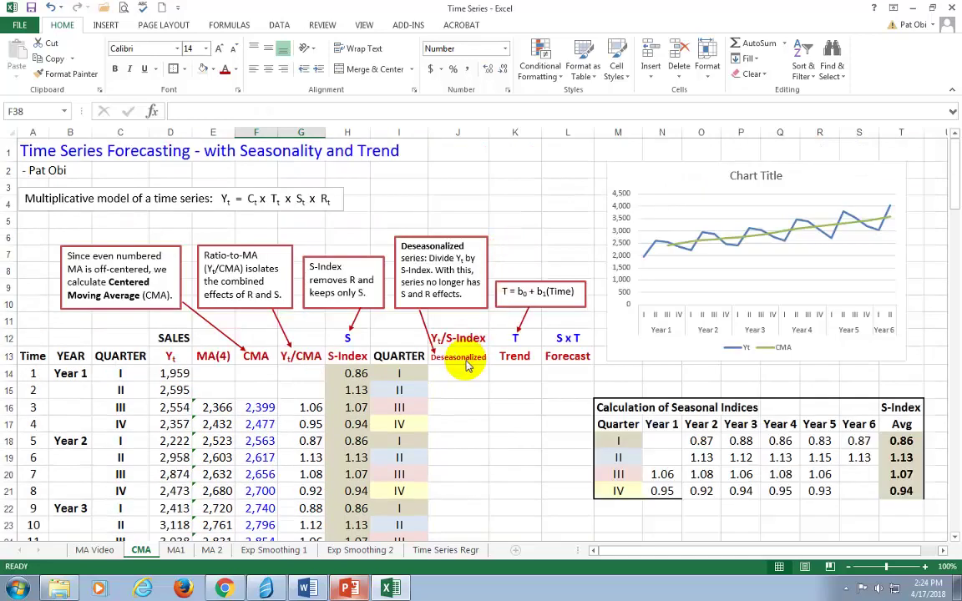
click(457, 393)
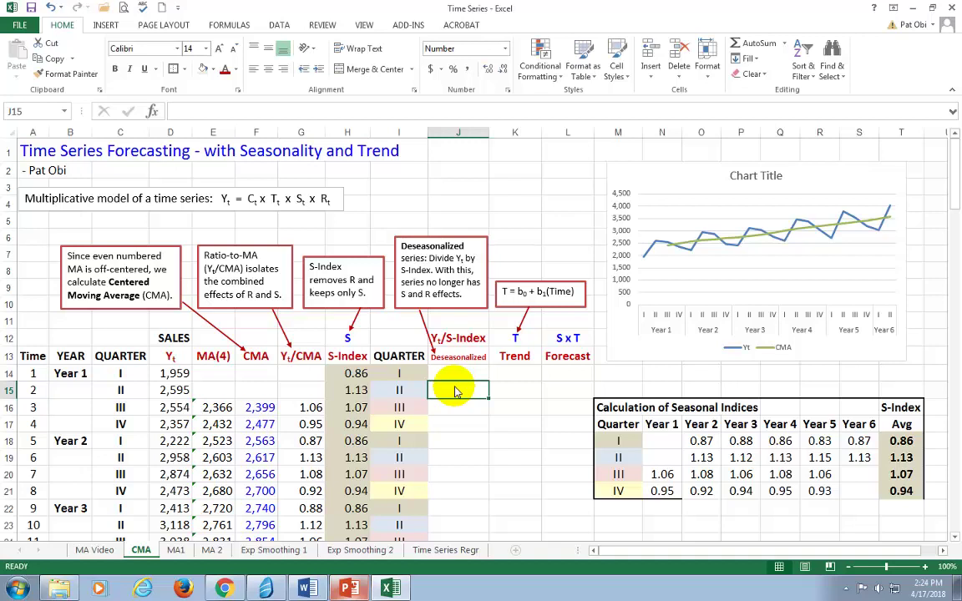
click(457, 359)
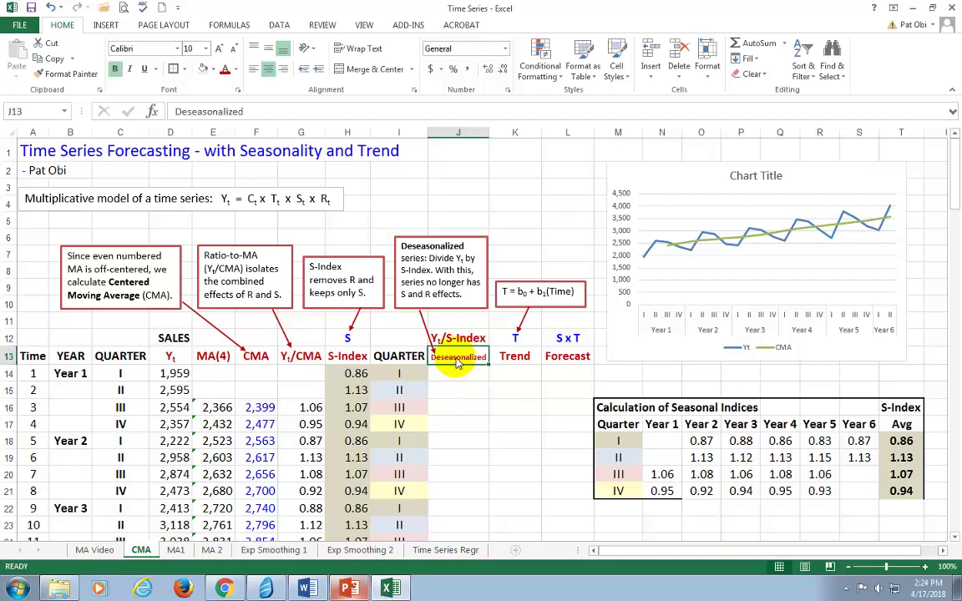